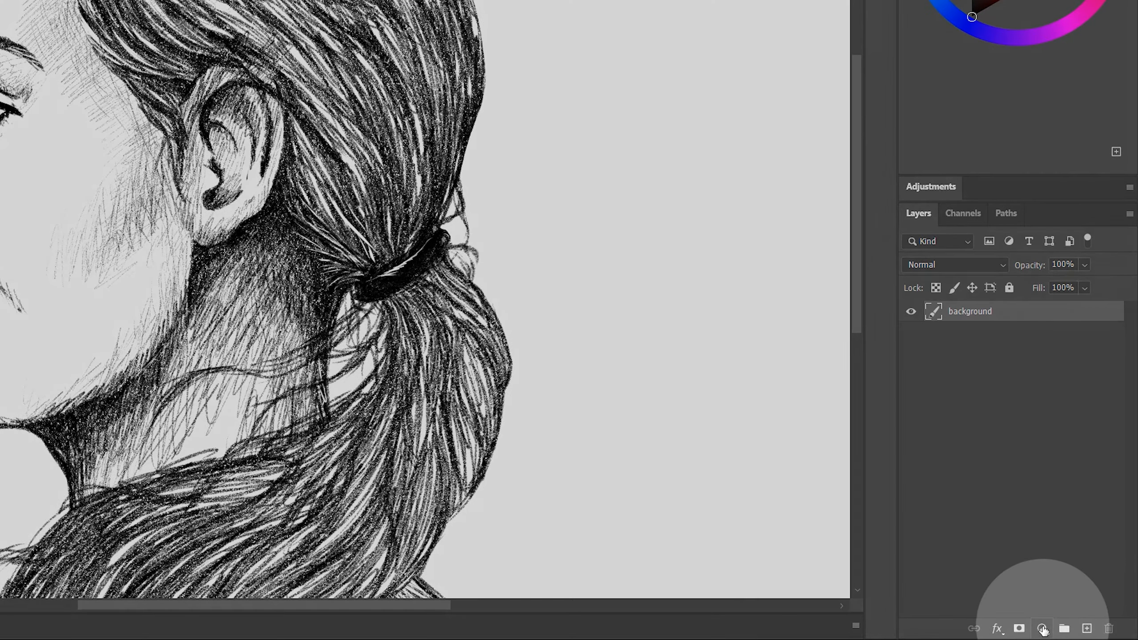
- Add a new layer named color above the drawing, rename the drawing's layer line art, and set the color layer's blend mode to Multiply
left_click(1073, 631)
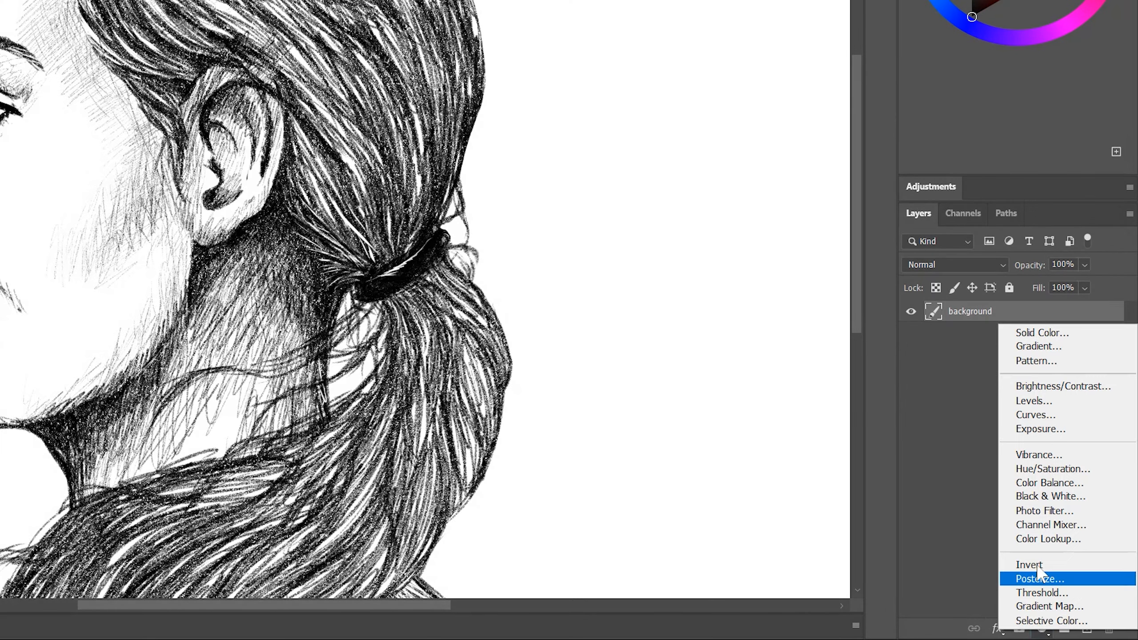
left_click(1023, 480)
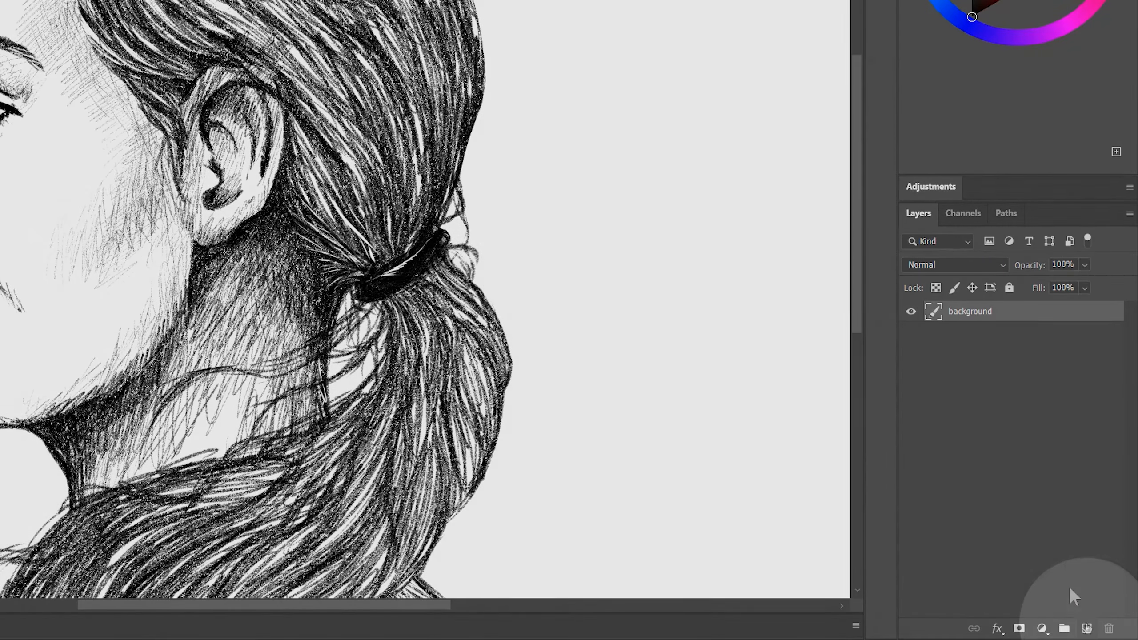
left_click(1087, 629)
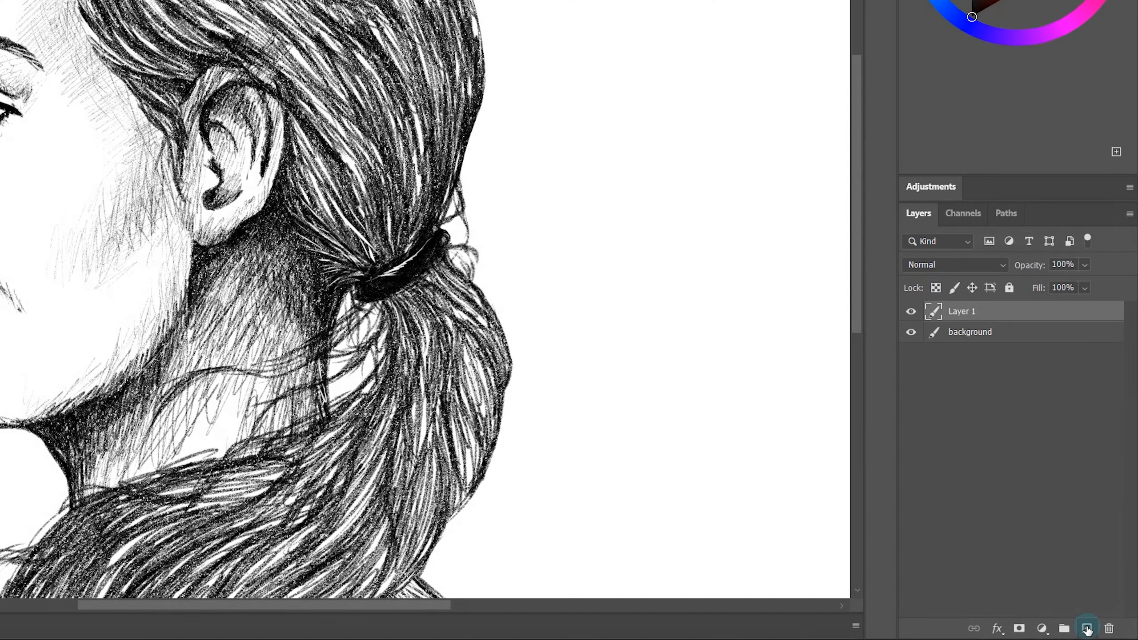
double_click(962, 314)
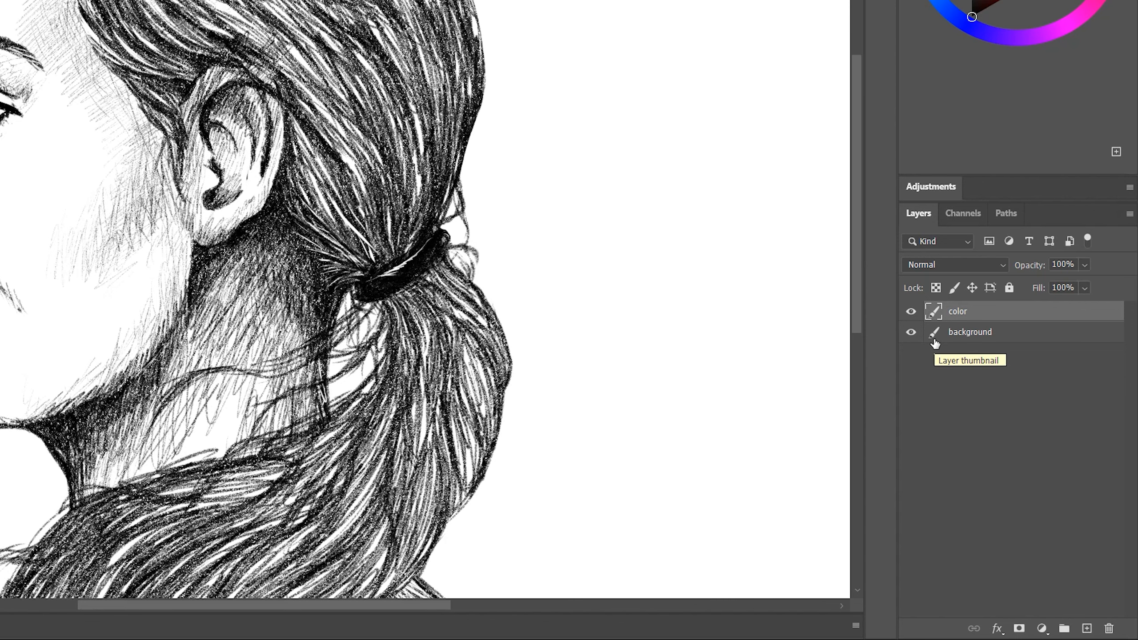
left_click(946, 263)
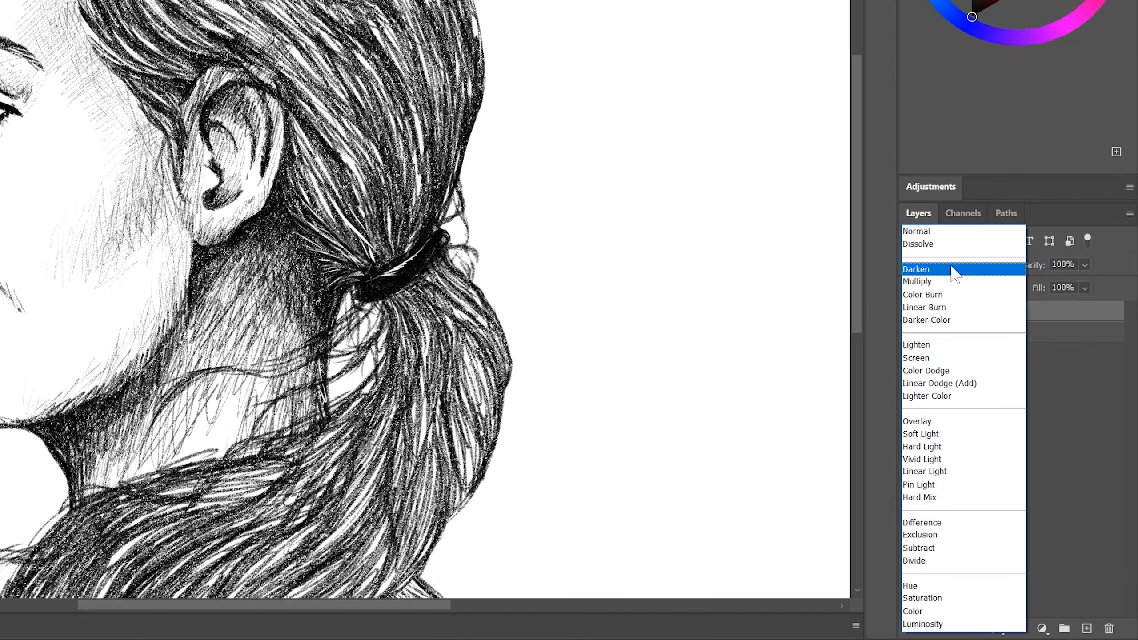
left_click(941, 281)
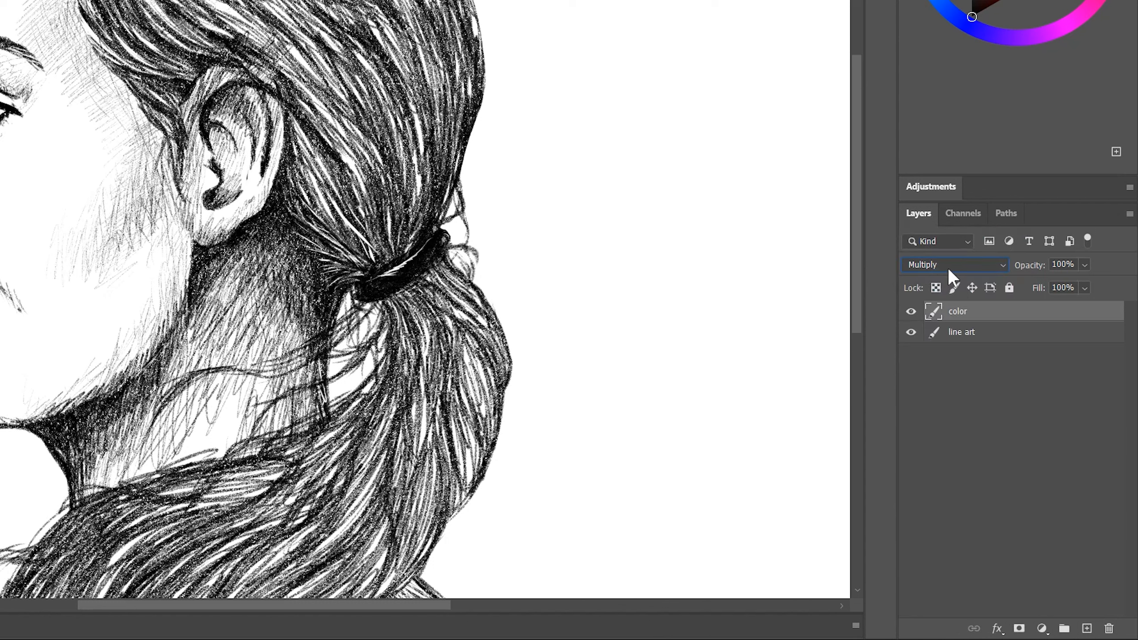
- Paint a light brown skin tone over the forehead with a soft-edged brush at 9% flow
mouse_move(469, 211)
left_mouse_down()
mouse_move(370, 289)
mouse_move(418, 278)
mouse_move(441, 222)
mouse_move(468, 208)
mouse_move(426, 282)
mouse_move(447, 194)
mouse_move(369, 291)
mouse_move(508, 284)
left_mouse_up()
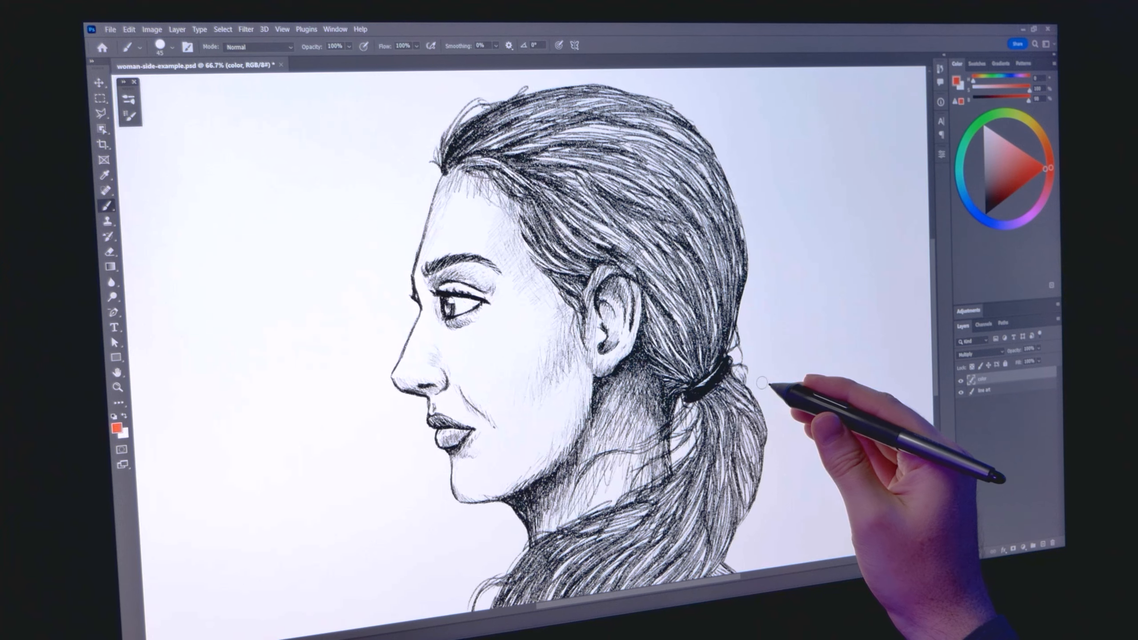
mouse_move(699, 394)
left_mouse_down()
mouse_move(712, 368)
mouse_move(730, 389)
mouse_move(737, 436)
mouse_move(749, 458)
mouse_move(760, 451)
left_mouse_up()
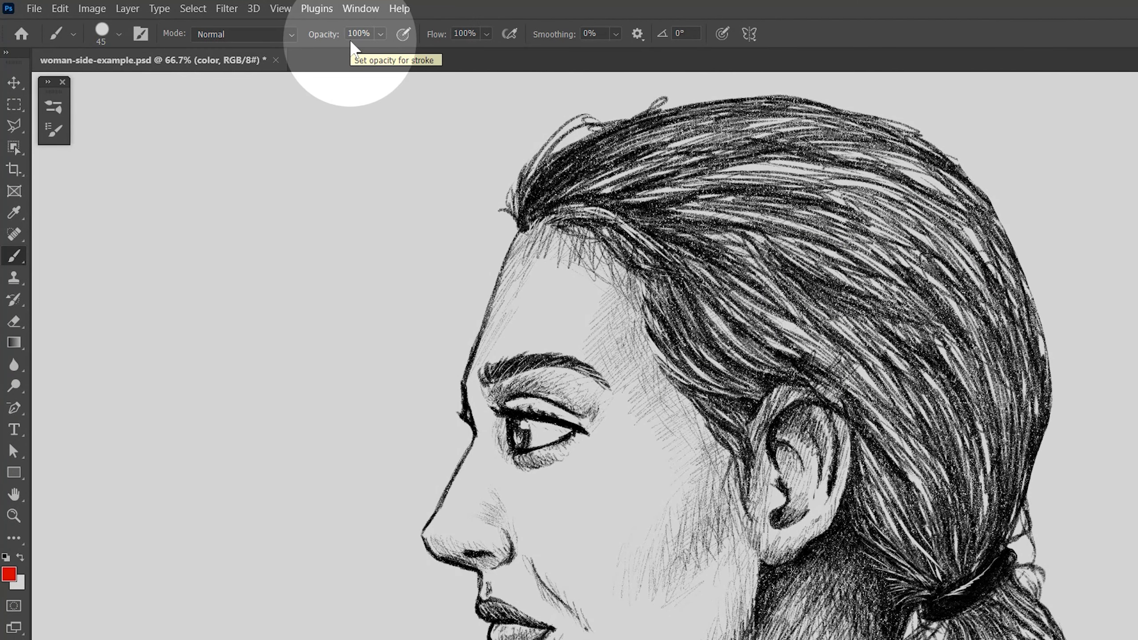
left_click(119, 35)
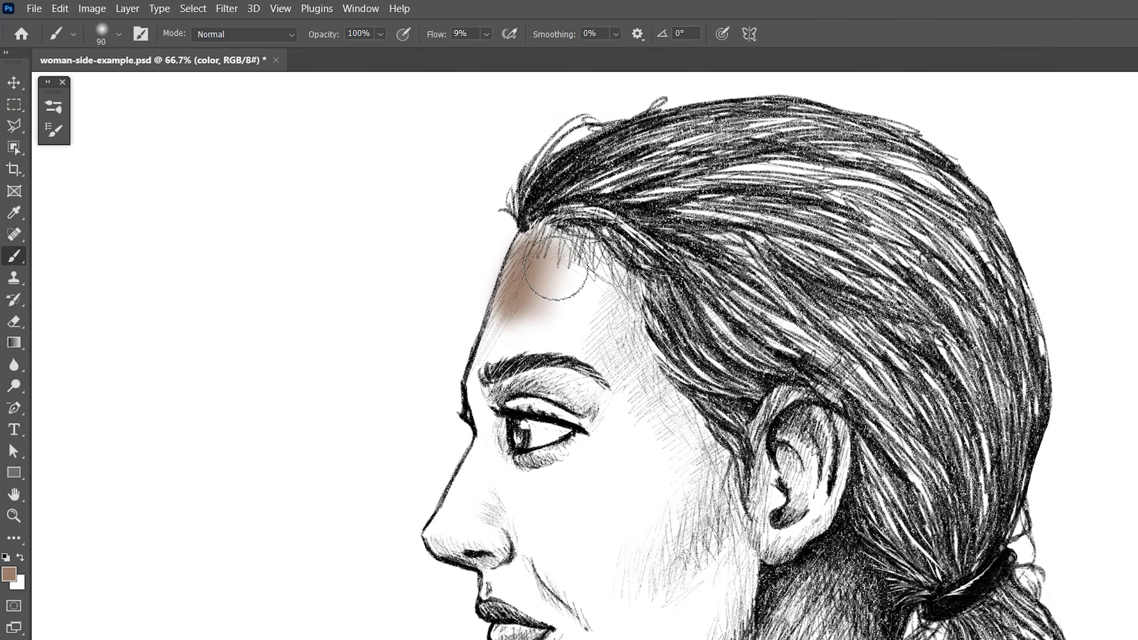
mouse_move(556, 267)
left_mouse_down()
mouse_move(572, 278)
mouse_move(560, 251)
left_mouse_up()
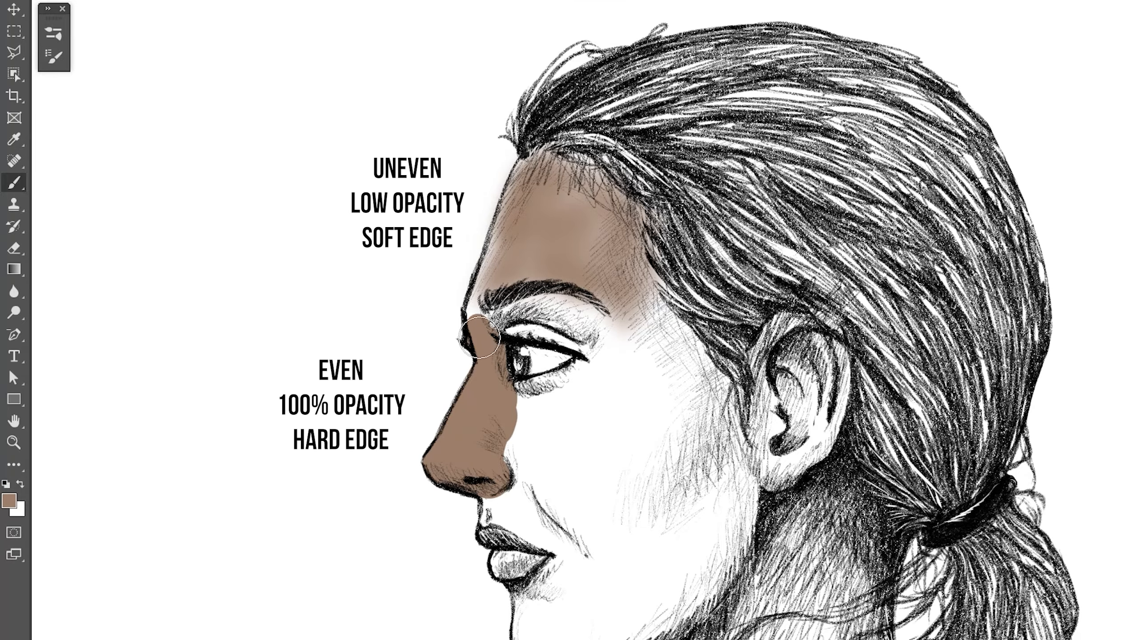
- Paint even brown over the nose, around the eye and across the forehead with a hard-edged brush at 100% opacity and flow
left_click_drag(479, 337, 578, 465)
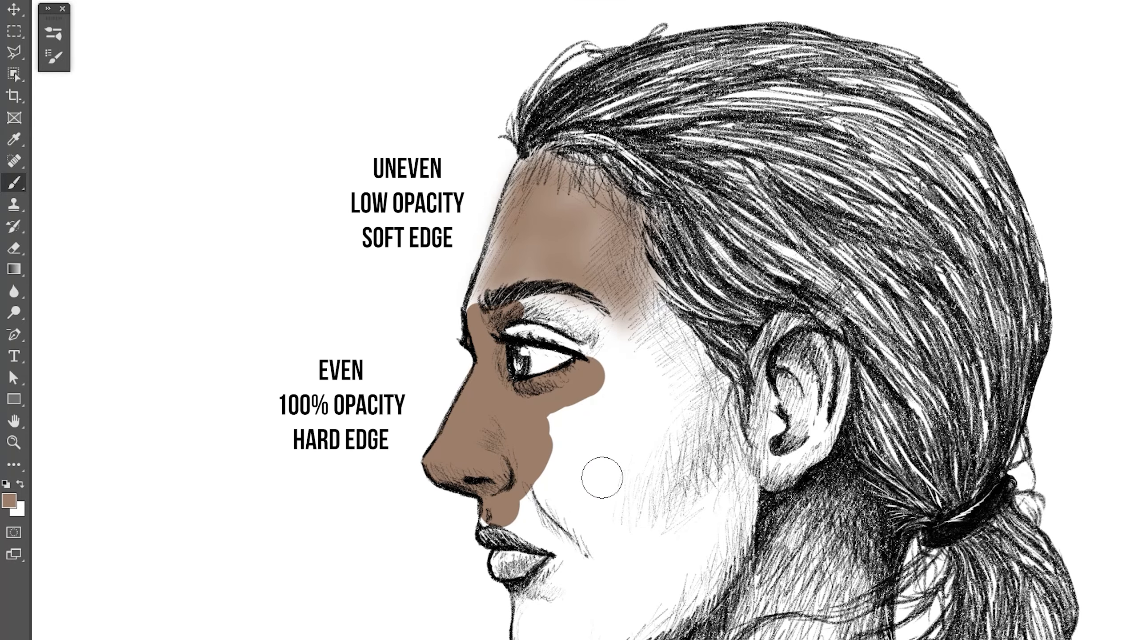
left_click(13, 345)
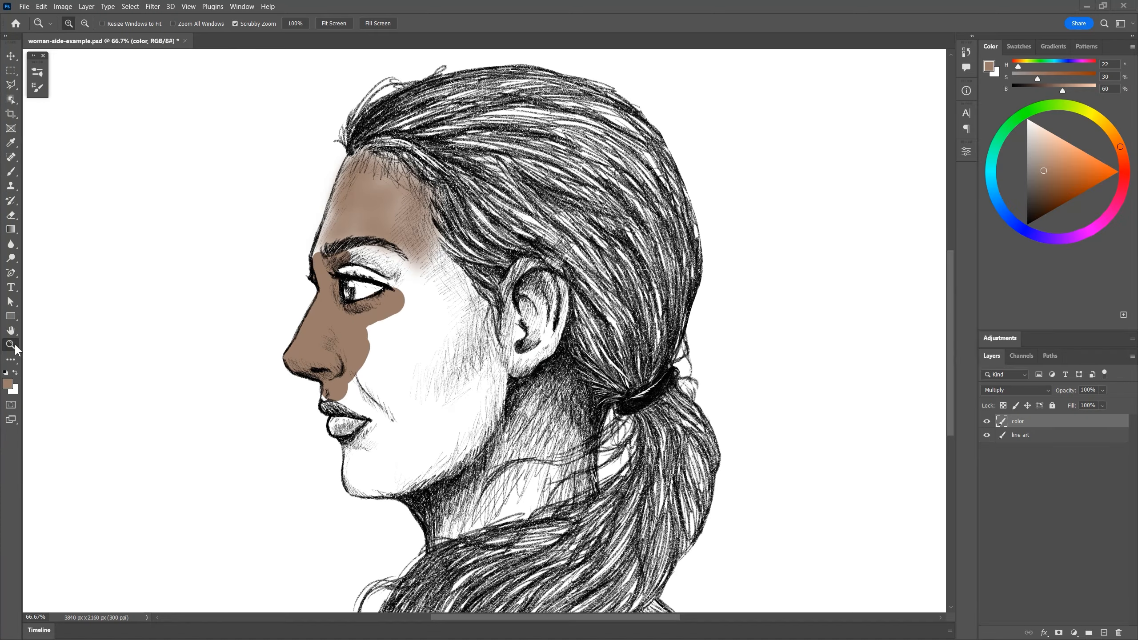
left_click(373, 339)
left_click(293, 202)
mouse_move(293, 203)
left_mouse_down()
mouse_move(284, 416)
mouse_move(323, 440)
left_mouse_up()
key("b")
mouse_move(300, 479)
left_mouse_down()
mouse_move(358, 286)
mouse_move(367, 322)
mouse_move(340, 404)
mouse_move(428, 489)
mouse_move(448, 323)
mouse_move(538, 224)
mouse_move(649, 403)
mouse_move(485, 526)
mouse_move(681, 426)
mouse_move(761, 533)
mouse_move(492, 157)
mouse_move(659, 323)
left_mouse_up()
scroll(601, 444, "down", 6)
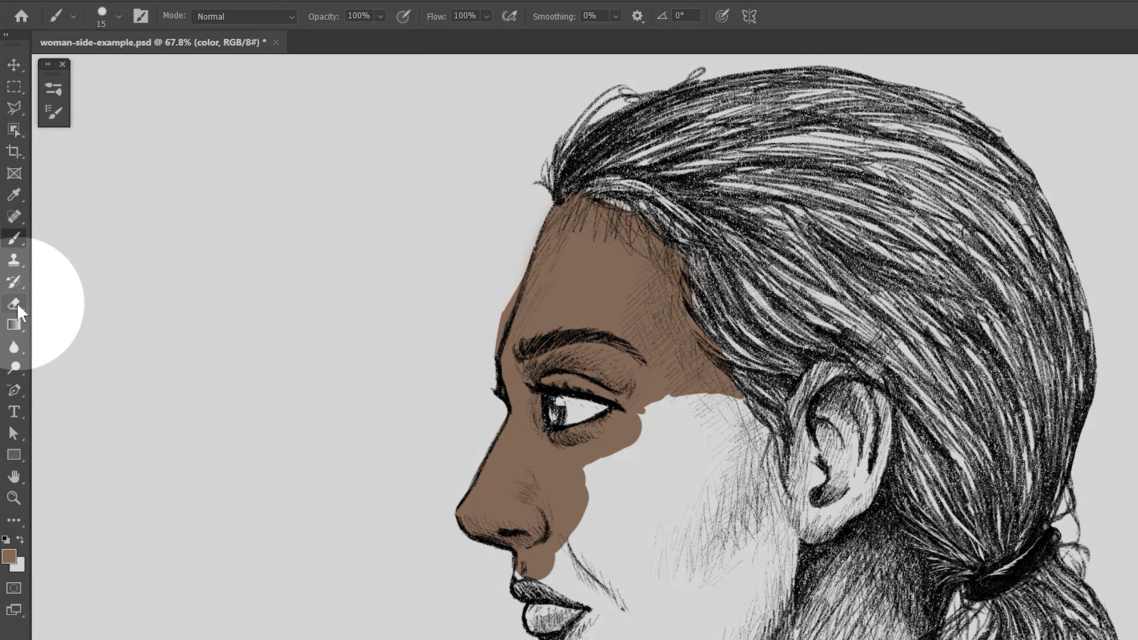
- Erase the brown paint that spills outside the forehead outline, using an eraser with 100% hardness
left_click(17, 308)
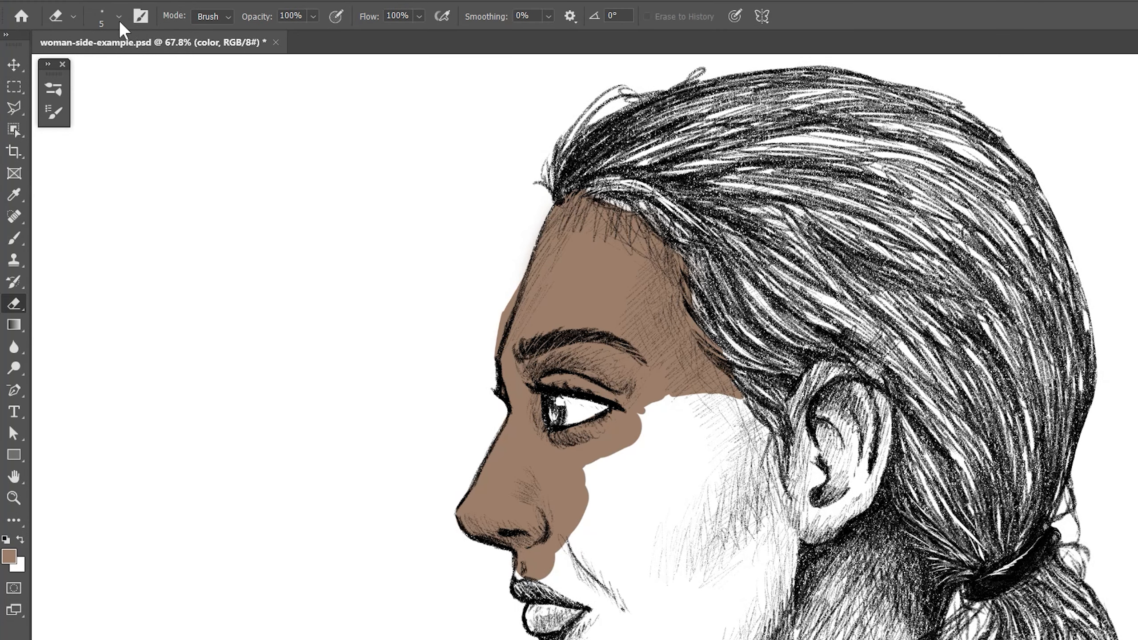
left_click(119, 18)
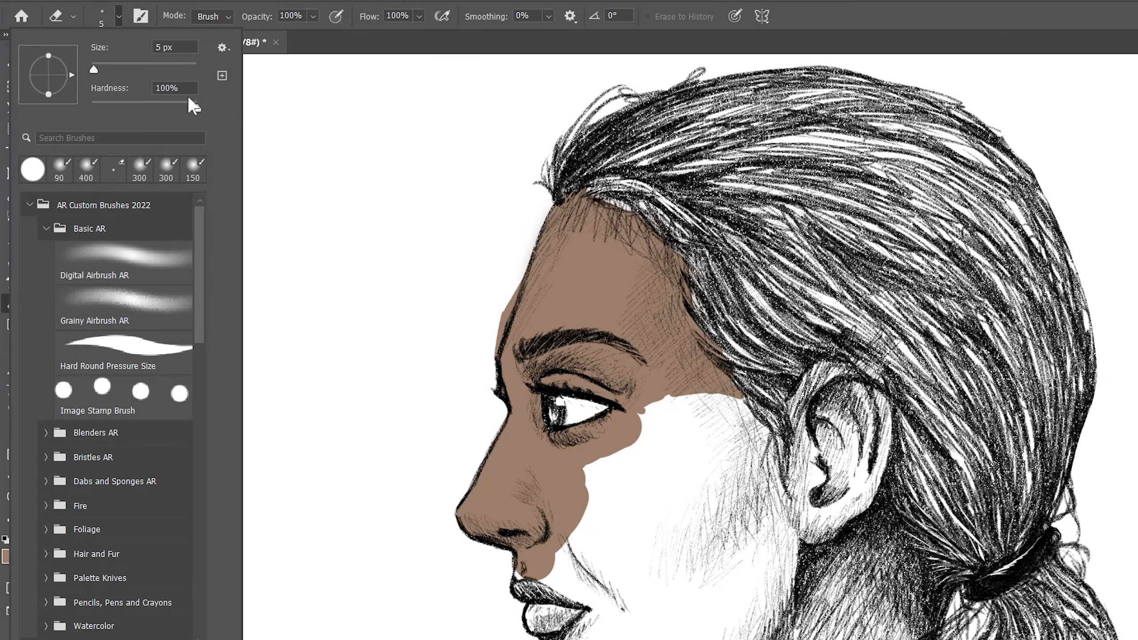
left_click(470, 350)
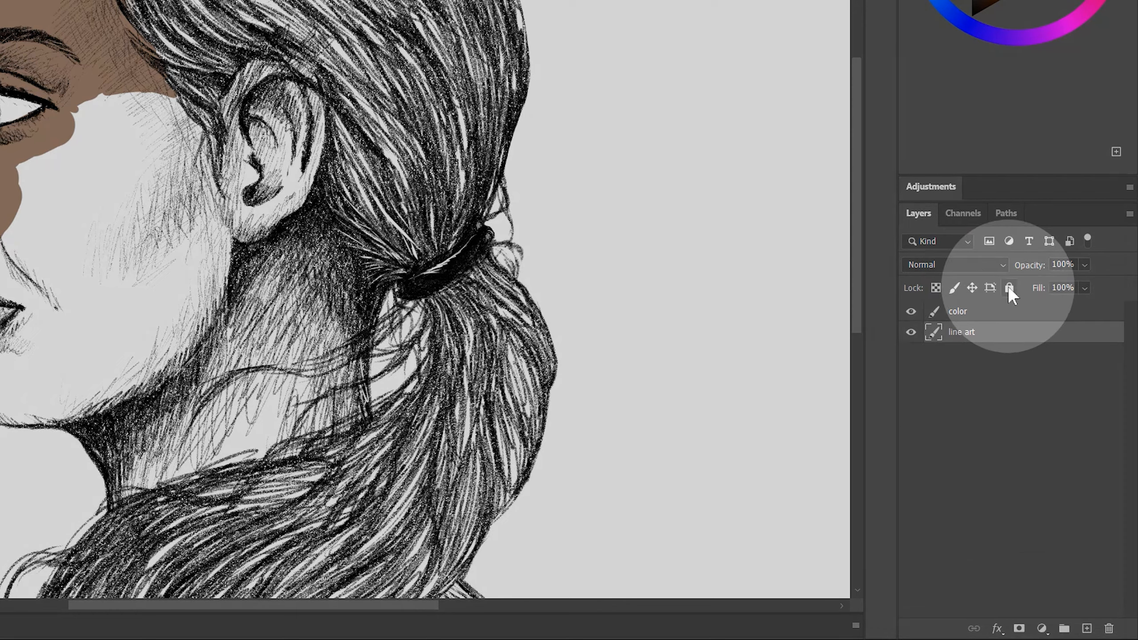
- Lock the line art layer completely, and on the color layer paint the remaining face, ear and neck flat brown
left_click(1008, 287)
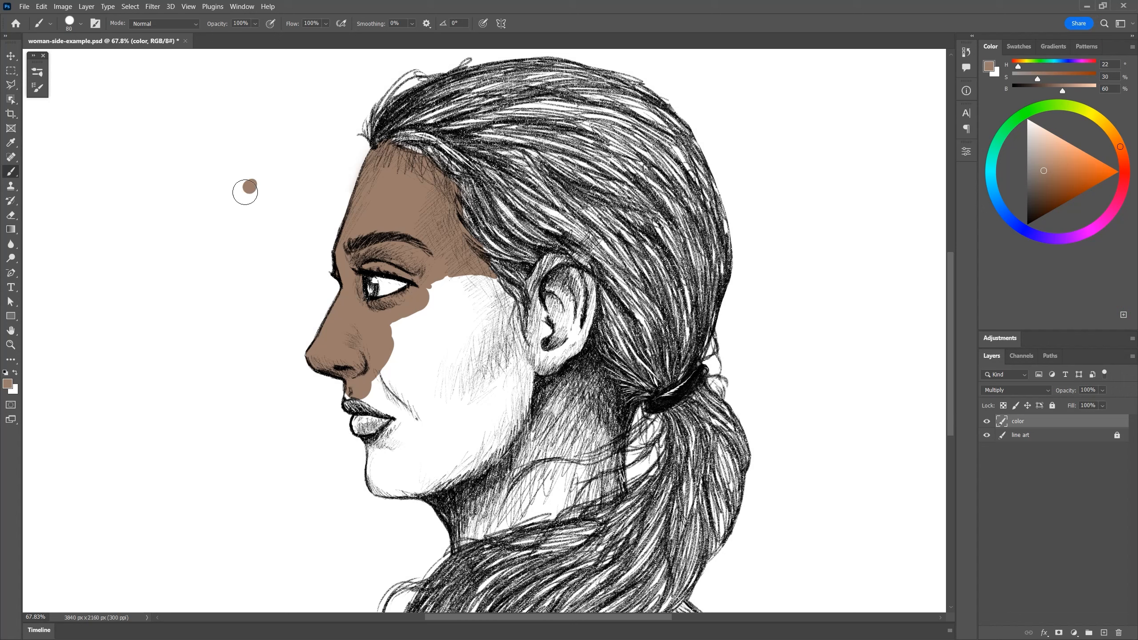
mouse_move(245, 192)
left_mouse_down()
mouse_move(195, 266)
mouse_move(252, 237)
mouse_move(198, 324)
mouse_move(253, 289)
mouse_move(226, 378)
mouse_move(243, 375)
mouse_move(262, 416)
mouse_move(263, 457)
left_mouse_up()
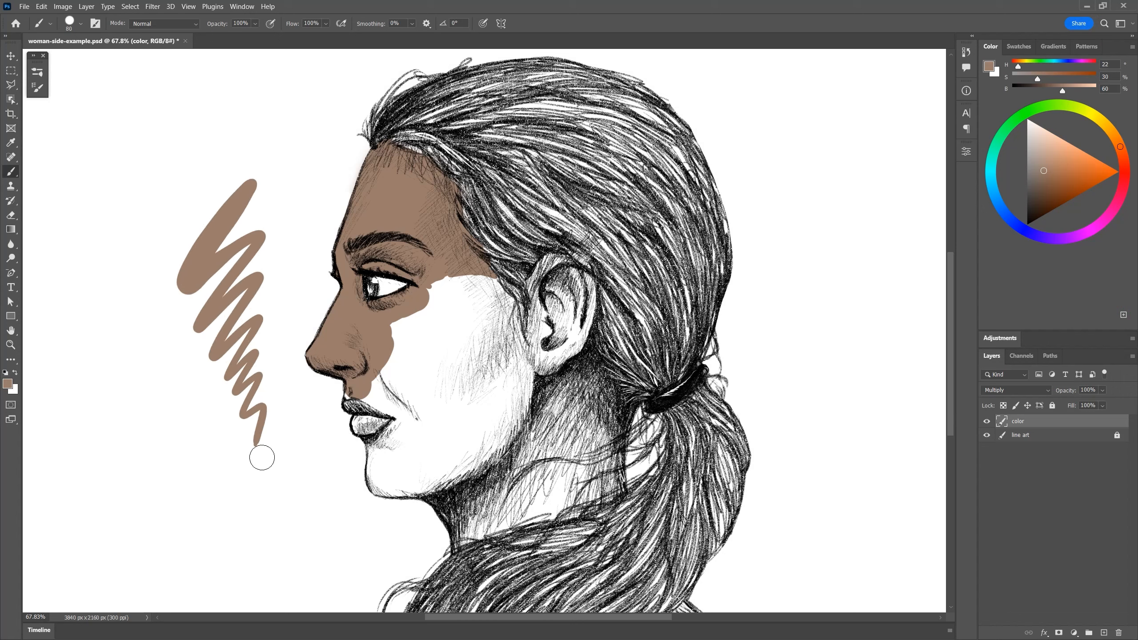
key("ctrl+z")
mouse_move(364, 390)
left_mouse_down()
mouse_move(403, 413)
mouse_move(366, 438)
mouse_move(376, 490)
left_mouse_up()
mouse_move(410, 310)
left_mouse_down()
mouse_move(498, 323)
mouse_move(537, 269)
mouse_move(582, 331)
mouse_move(612, 407)
mouse_move(532, 359)
mouse_move(394, 394)
left_mouse_up()
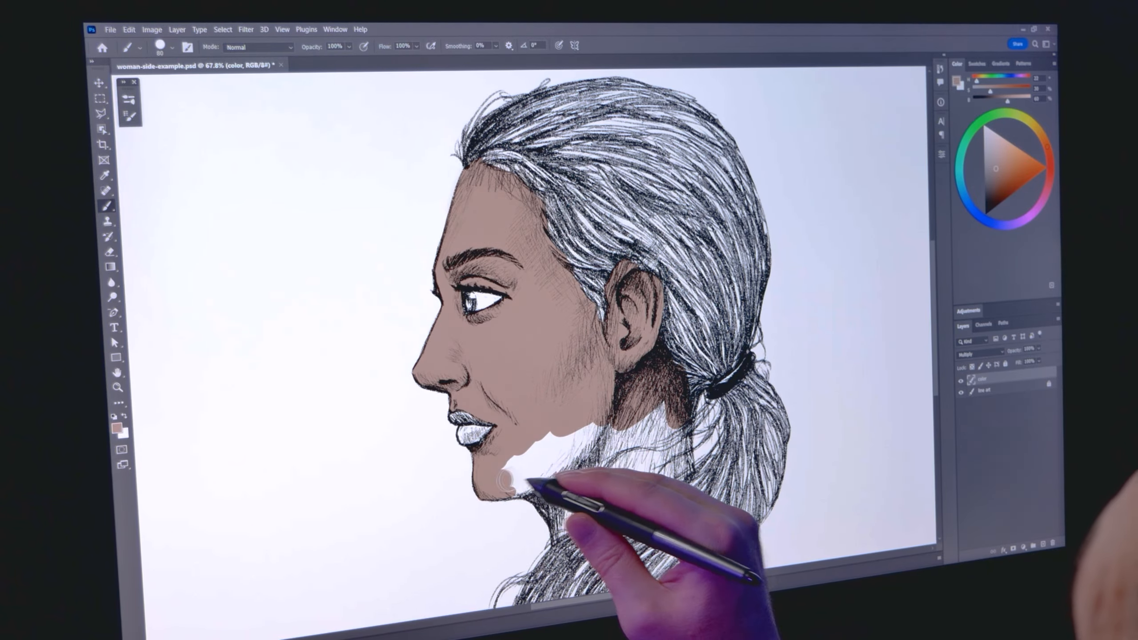
mouse_move(506, 480)
left_mouse_down()
mouse_move(550, 503)
mouse_move(559, 525)
mouse_move(681, 466)
mouse_move(606, 438)
mouse_move(566, 468)
mouse_move(651, 460)
left_mouse_up()
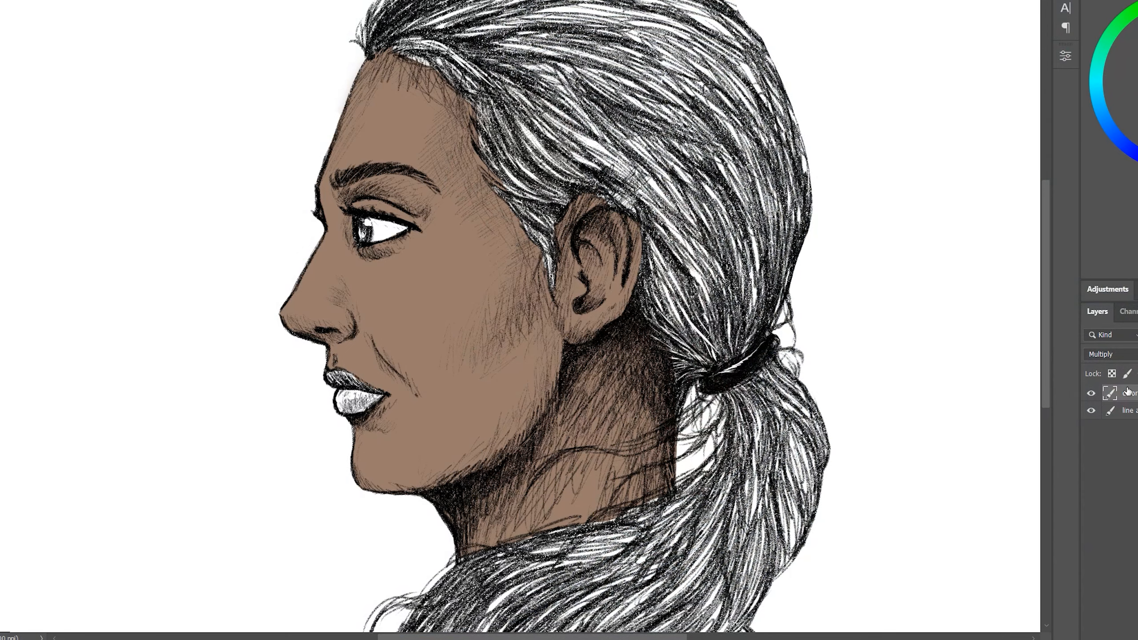
- Try shifting the skin color's hue and lightness with a Hue/Saturation adjustment, and cancel it
left_click(63, 6)
mouse_move(80, 35)
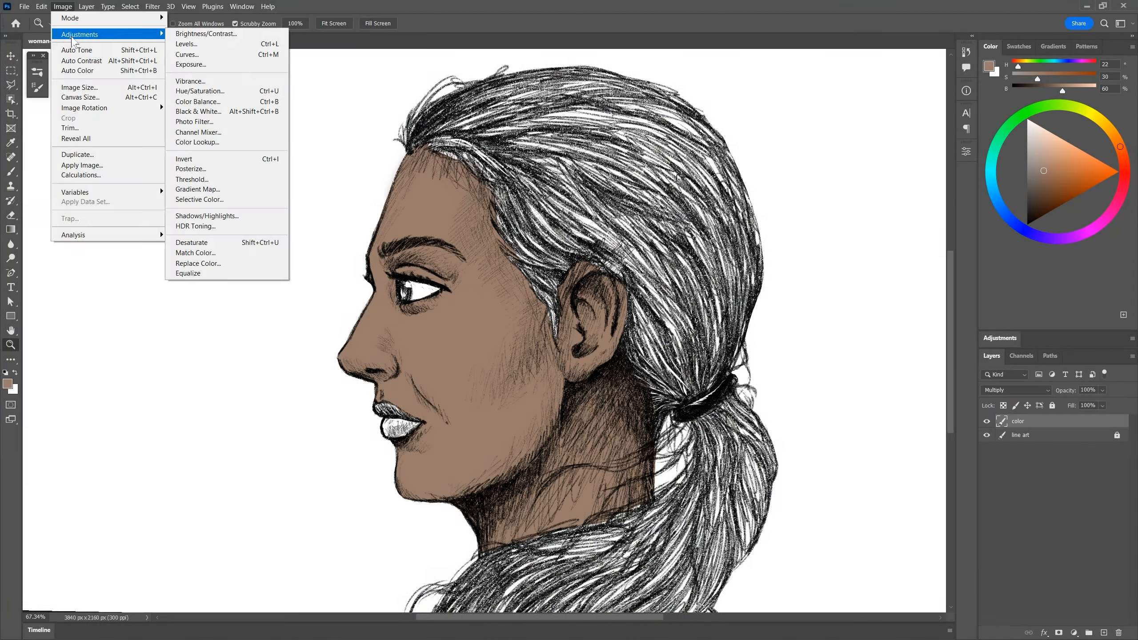
left_click(196, 96)
left_click_drag(577, 144, 226, 128)
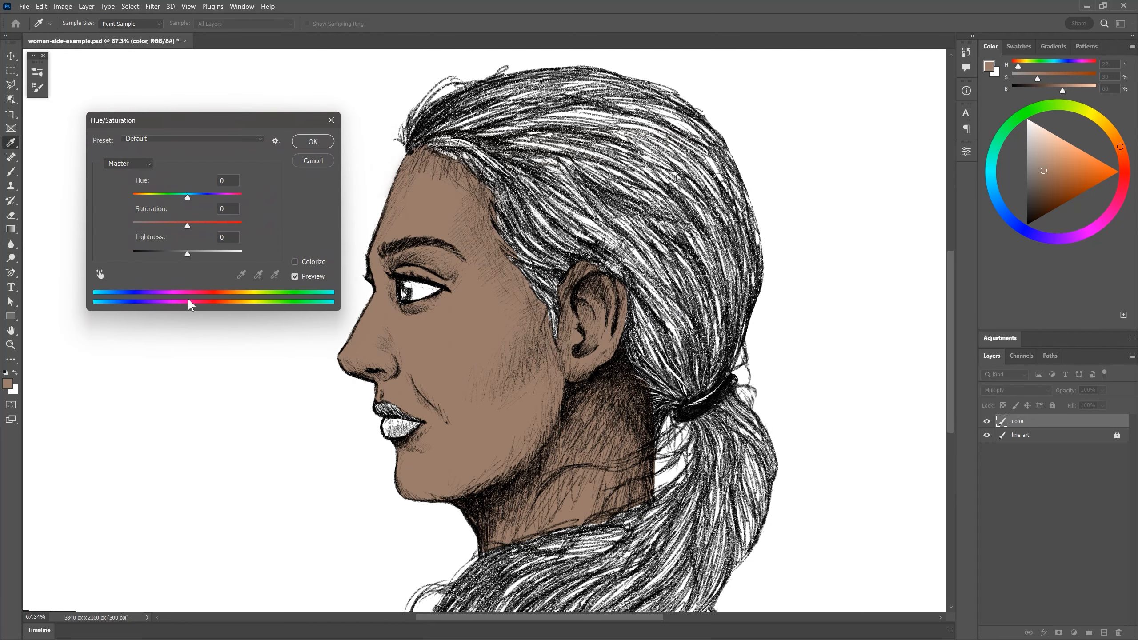
left_click_drag(184, 200, 183, 252)
left_click(305, 164)
- Lock the color layer's transparent pixels, try repainting the skin darker brown (H 22, S 49, B 47), and undo the paint
left_click(1003, 406)
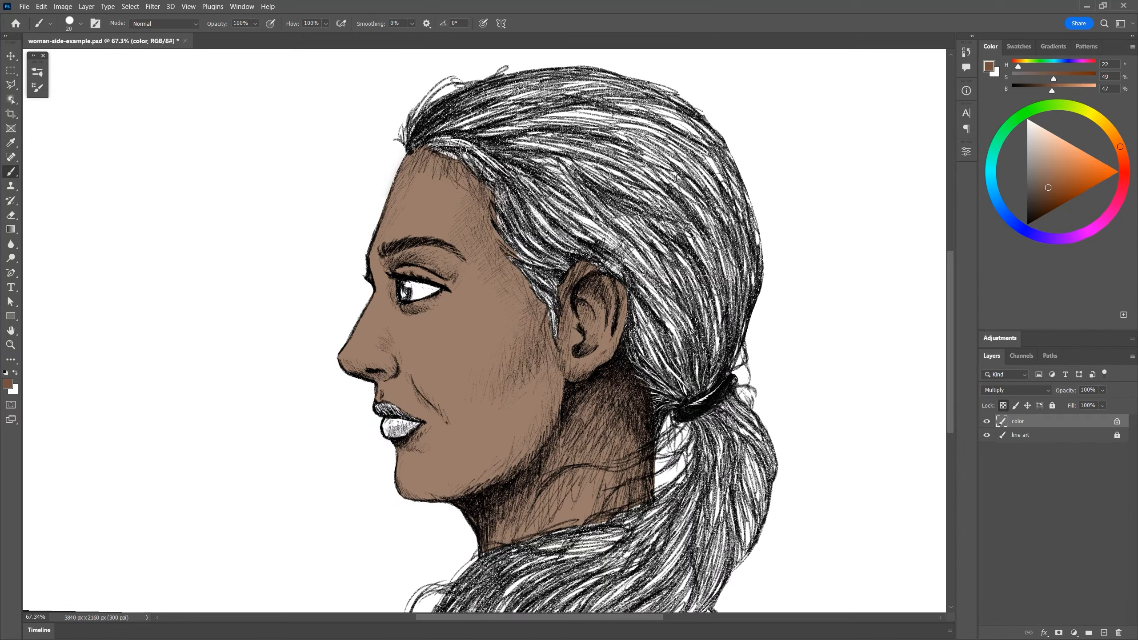
mouse_move(475, 134)
left_mouse_down()
mouse_move(533, 372)
mouse_move(395, 534)
mouse_move(712, 551)
left_mouse_up()
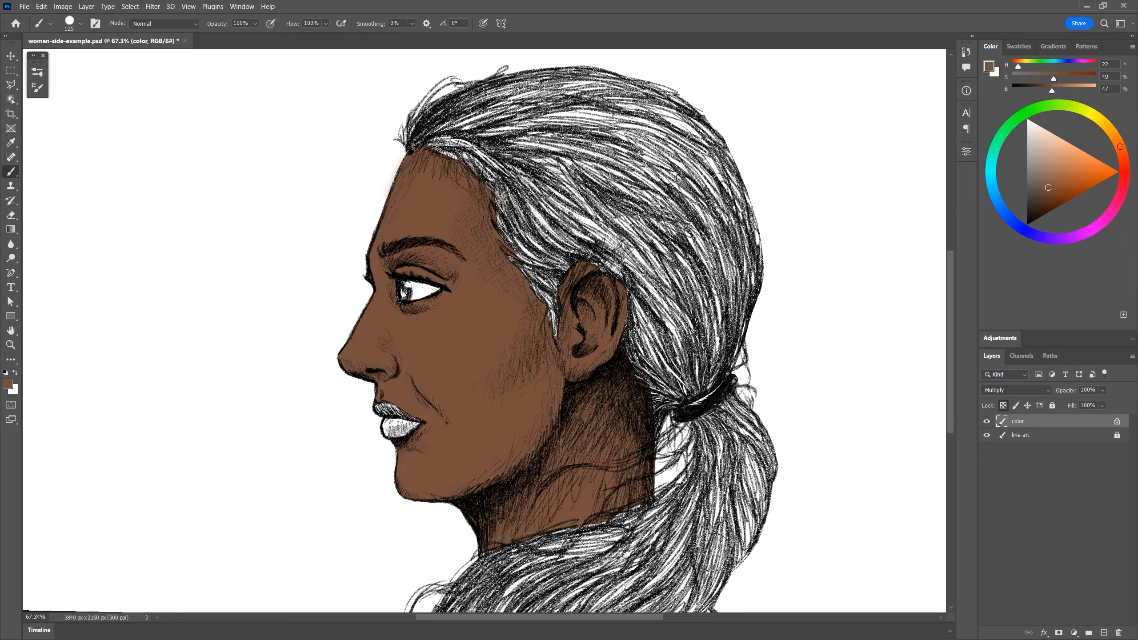
key("ctrl+z")
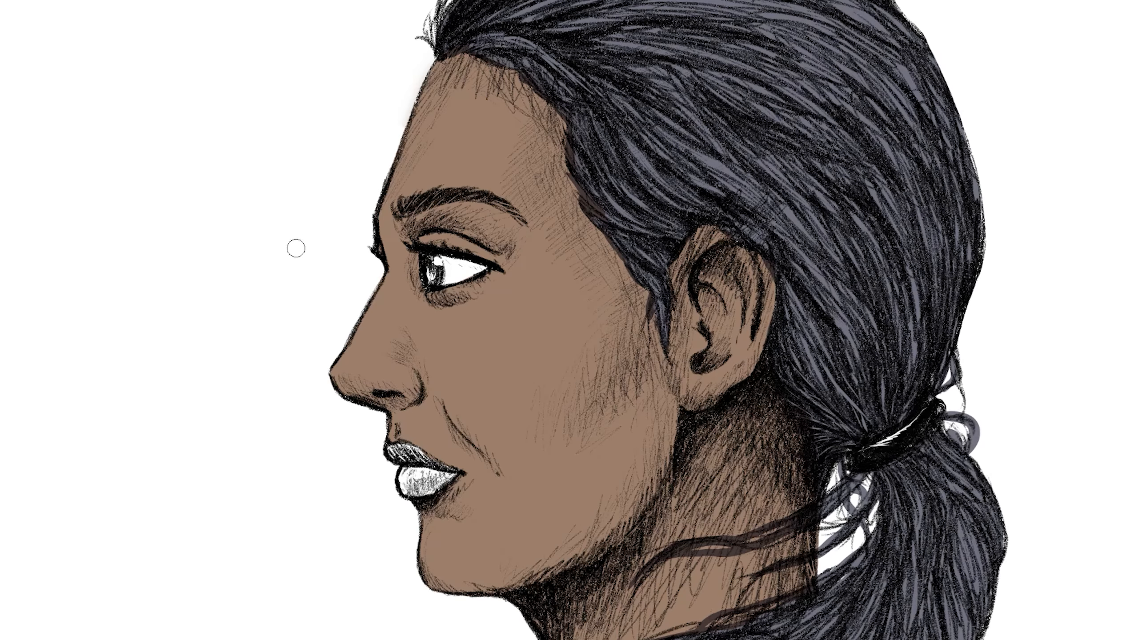
- Try painting the iris bright blue and adding teal eyeshadow between the eyebrow and the eye
left_click_drag(296, 246, 305, 280)
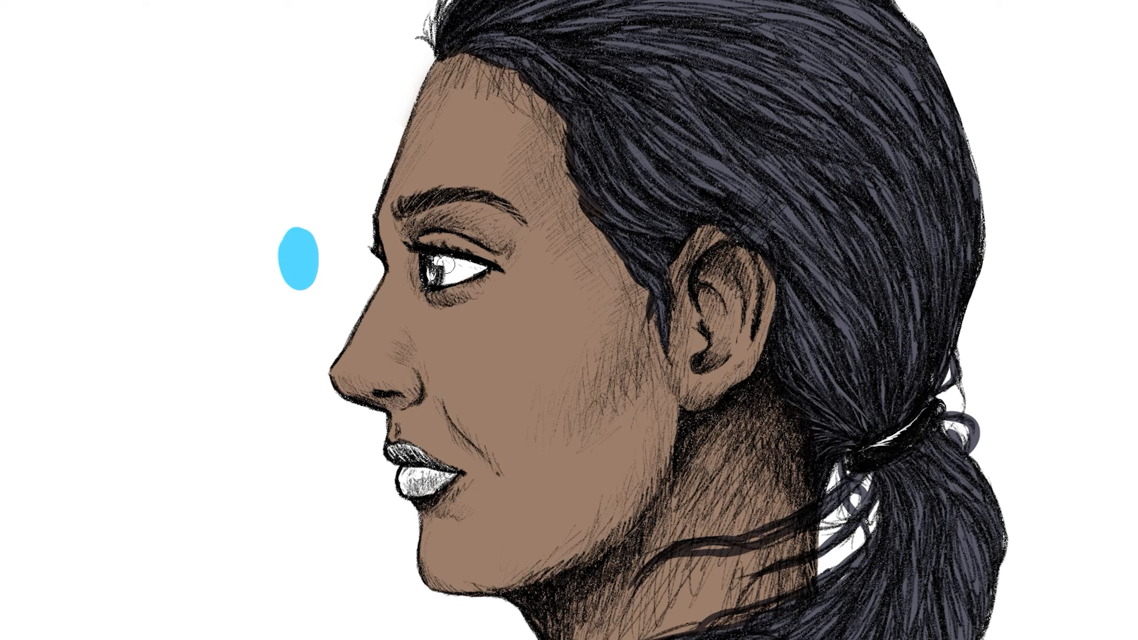
key("ctrl+z")
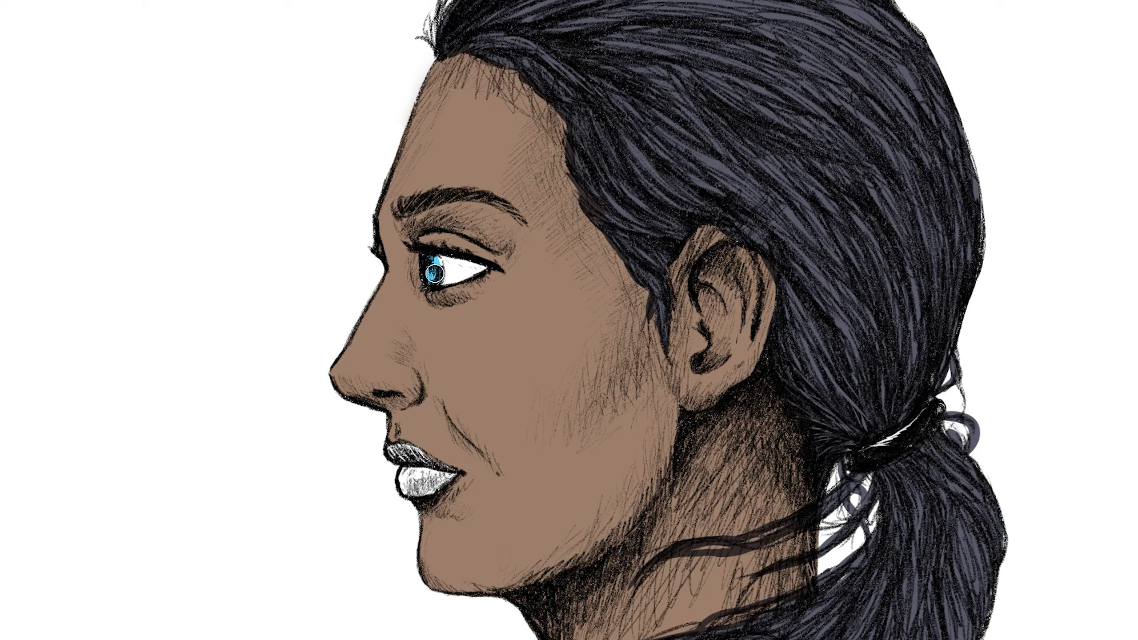
left_click_drag(453, 210, 402, 234)
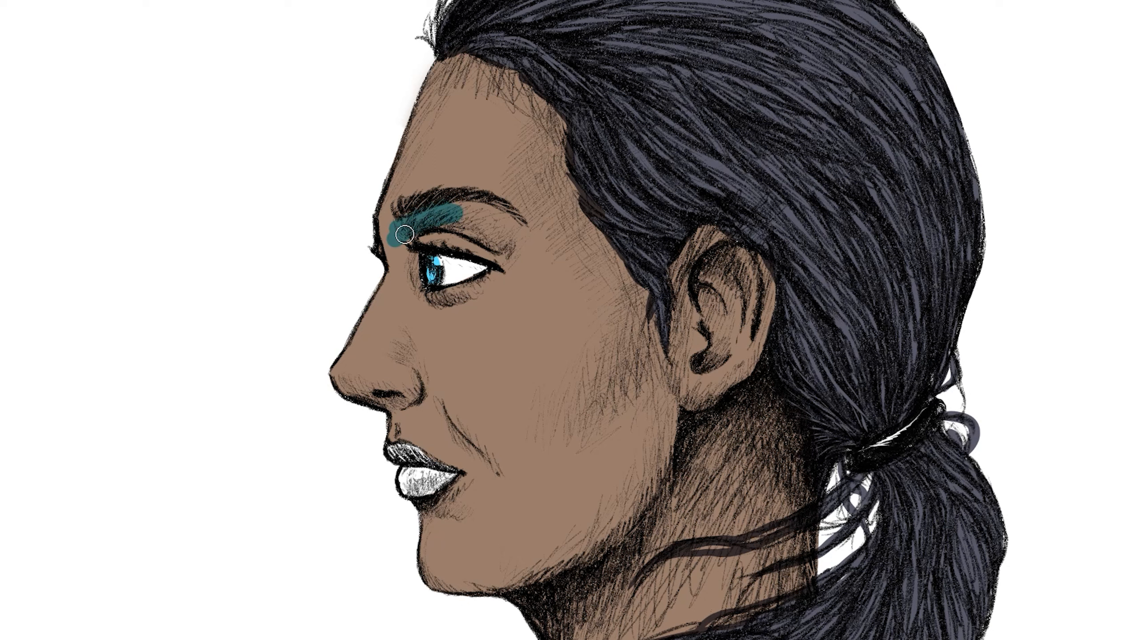
mouse_move(474, 233)
left_mouse_down()
mouse_move(484, 210)
mouse_move(504, 244)
left_mouse_up()
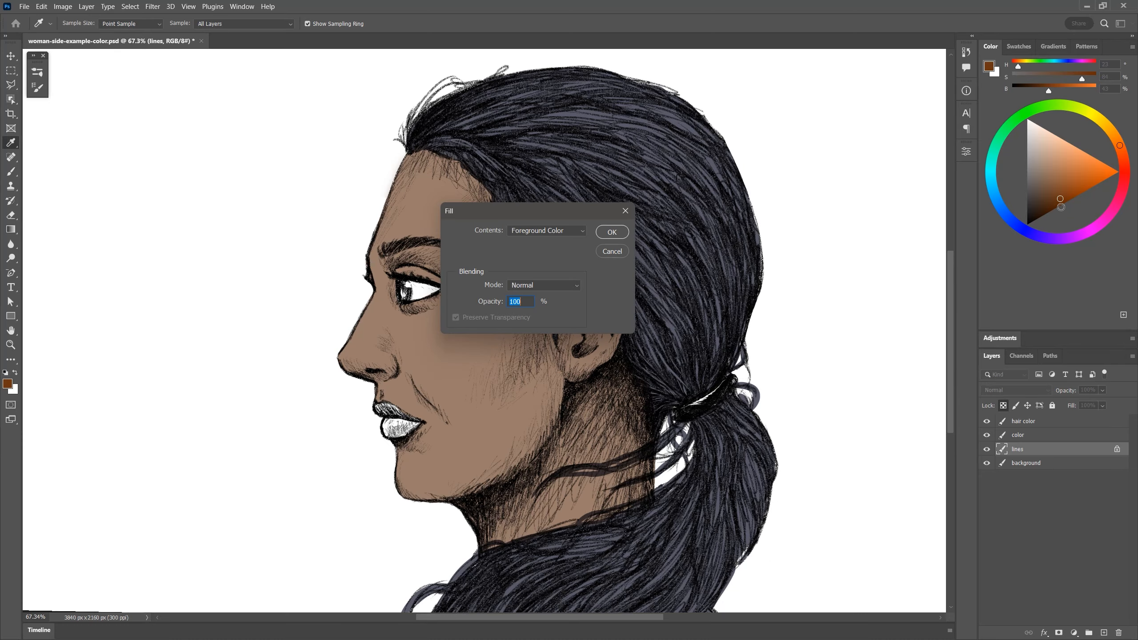
- Try filling the transparency-locked lines layer with the brown foreground color at 100% opacity, and toggle the hair color layer's visibility
key("Return")
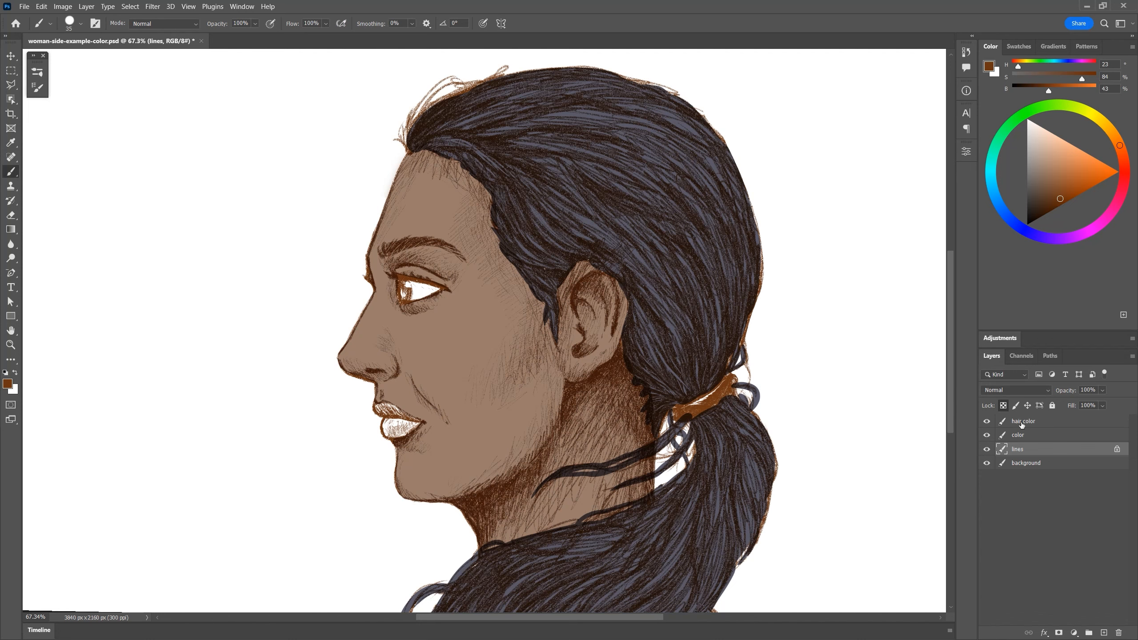
mouse_move(986, 421)
left_mouse_down()
mouse_move(986, 436)
mouse_move(987, 423)
left_mouse_up()
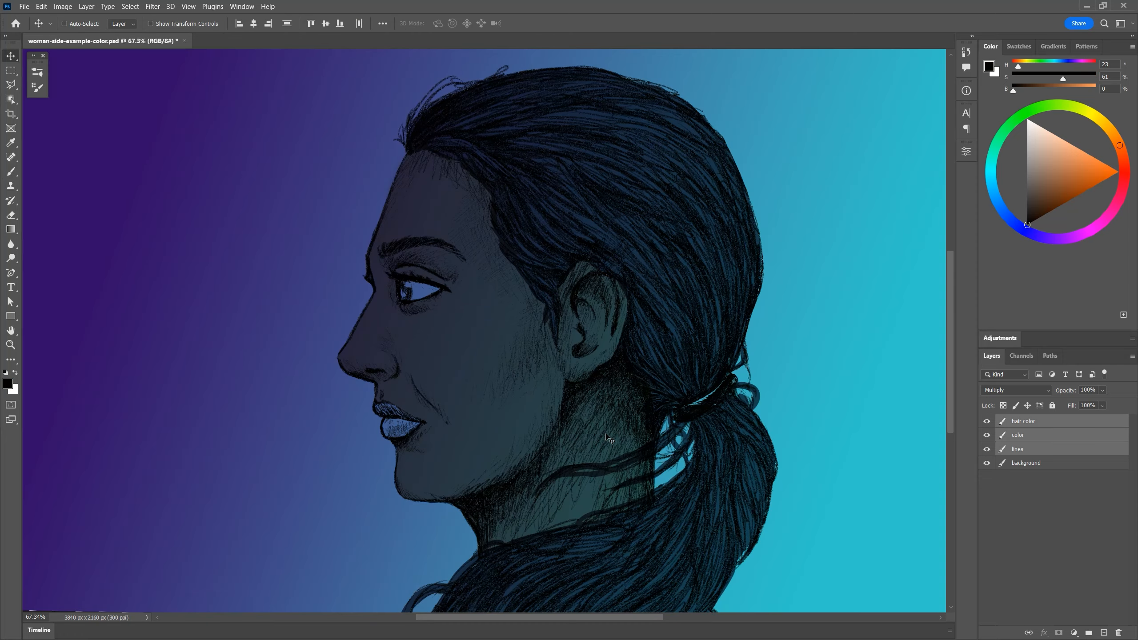
- Try moving the selected hair color, color and lines layers together over the gradient background
mouse_move(609, 437)
left_mouse_down()
mouse_move(558, 434)
mouse_move(454, 478)
mouse_move(686, 461)
mouse_move(802, 439)
mouse_move(396, 401)
mouse_move(314, 419)
mouse_move(813, 427)
mouse_move(641, 389)
mouse_move(441, 445)
mouse_move(650, 414)
mouse_move(640, 477)
left_mouse_up()
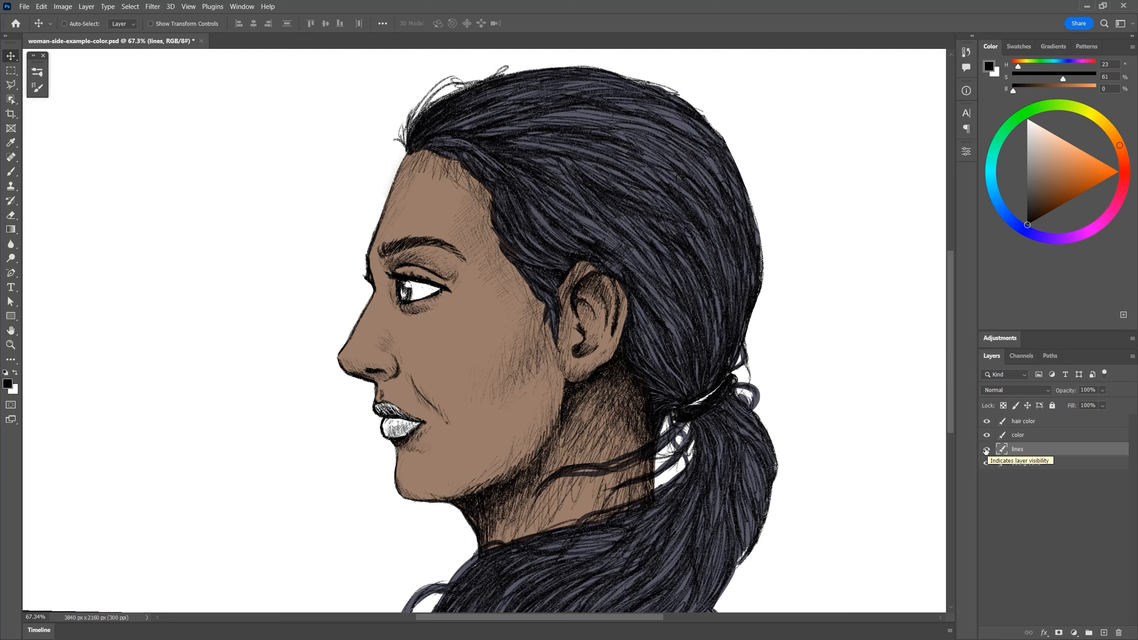
- Toggle the visibility of the background and the two color layers to examine the line drawing on its own layer
left_click(987, 463)
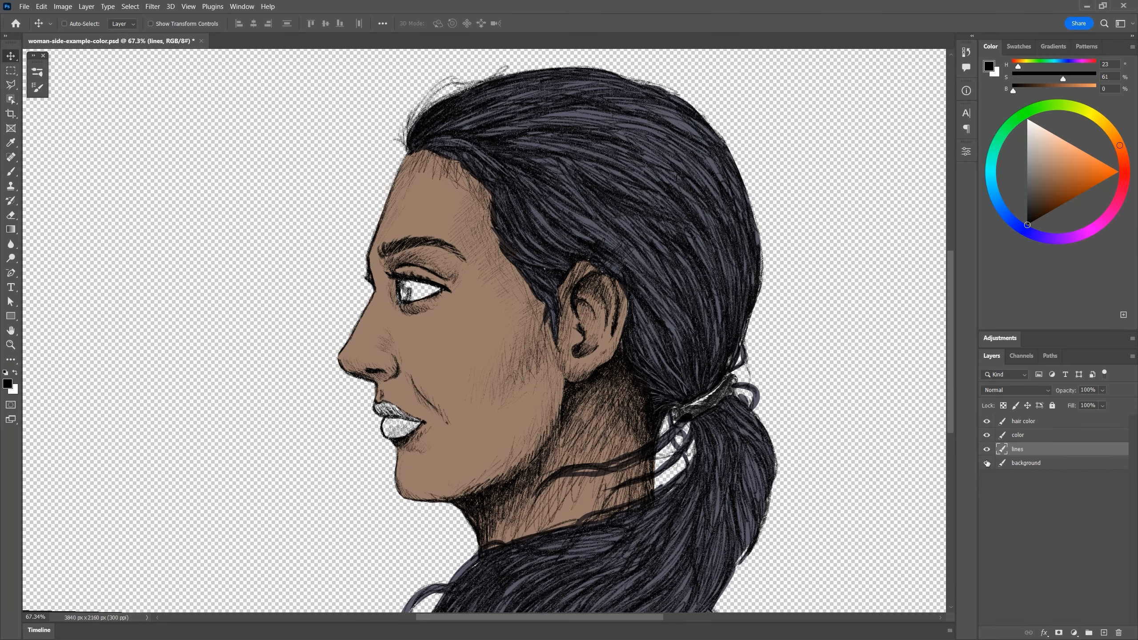
left_click(986, 463)
left_click(987, 422)
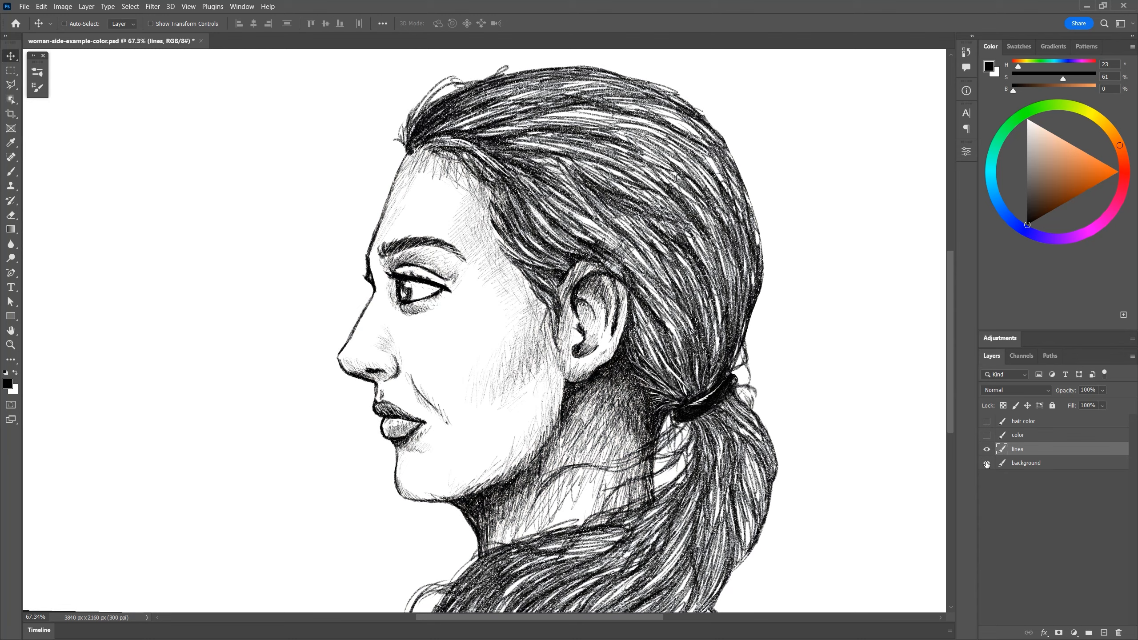
left_click(987, 463)
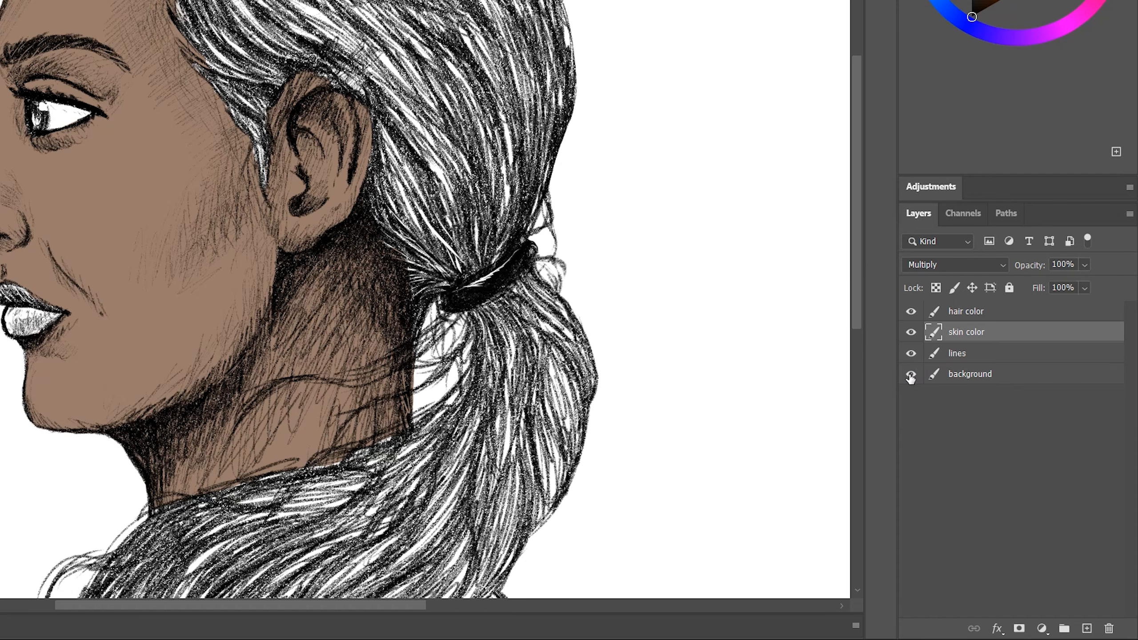
- Move the lines layer to the top of the layer stack and set the hair color layer's blending mode to Normal
left_click(910, 375)
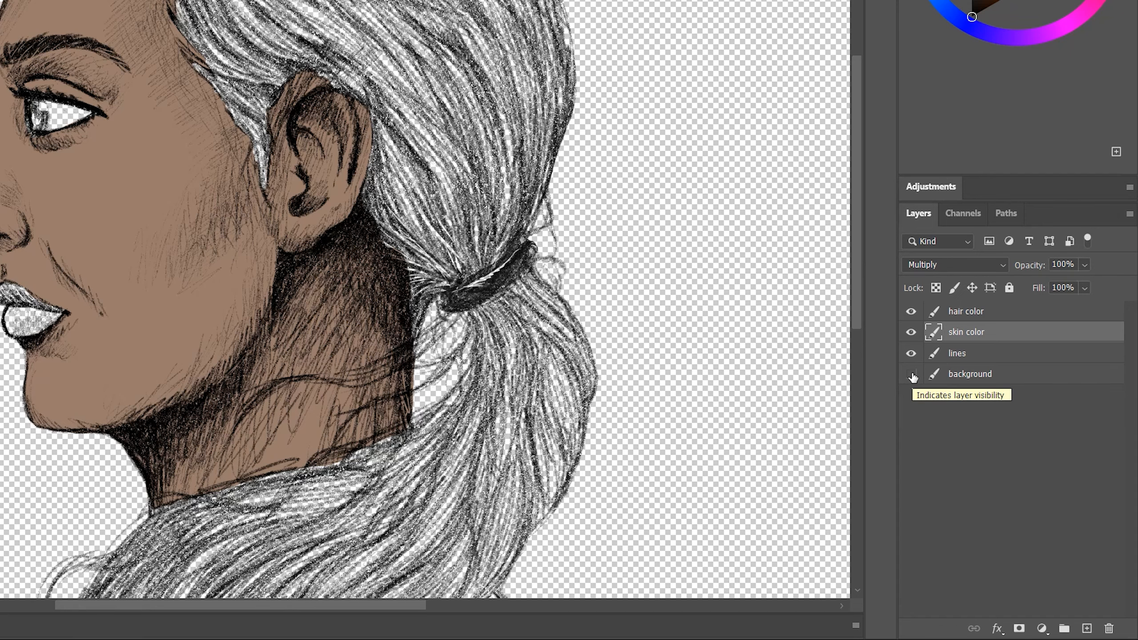
left_click(911, 375)
left_click_drag(956, 359, 964, 315)
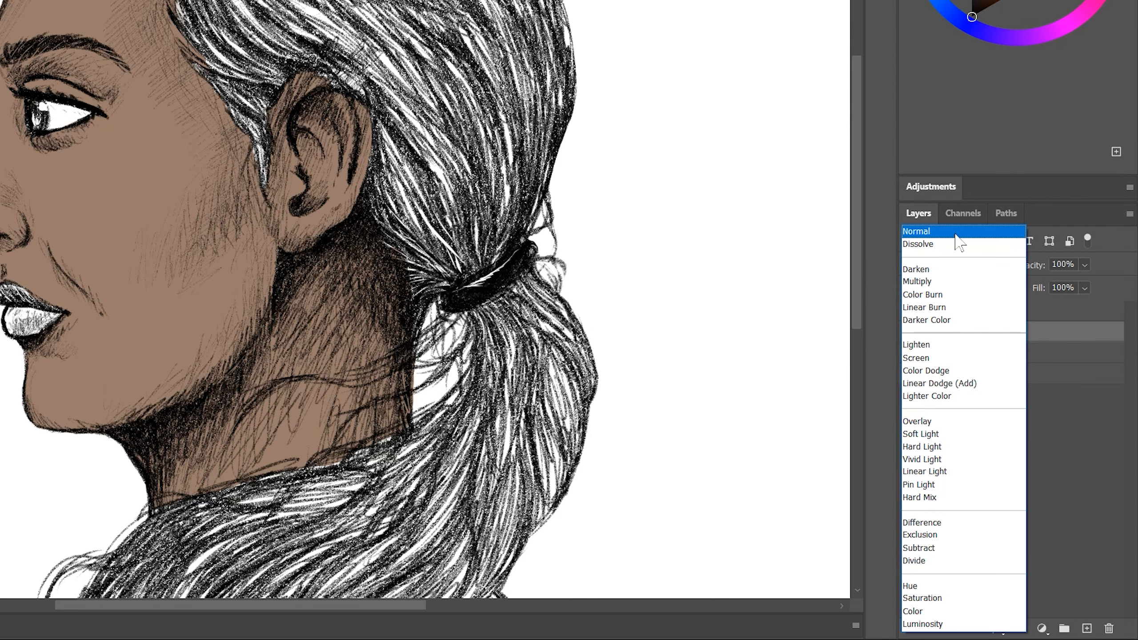
left_click(954, 233)
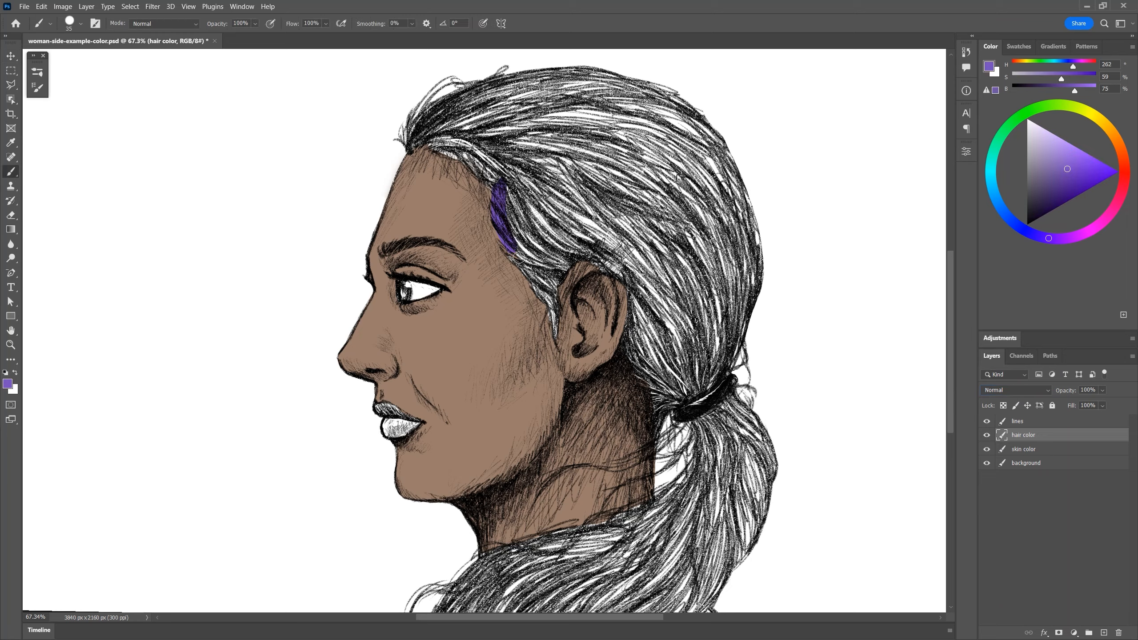
- Try painting purple along the hairline and drawing a purple-to-teal gradient across the background layer
mouse_move(515, 255)
left_mouse_down()
mouse_move(456, 163)
mouse_move(450, 98)
mouse_move(456, 181)
mouse_move(539, 249)
left_mouse_up()
mouse_move(116, 272)
left_mouse_down()
mouse_move(368, 279)
mouse_move(855, 333)
left_mouse_up()
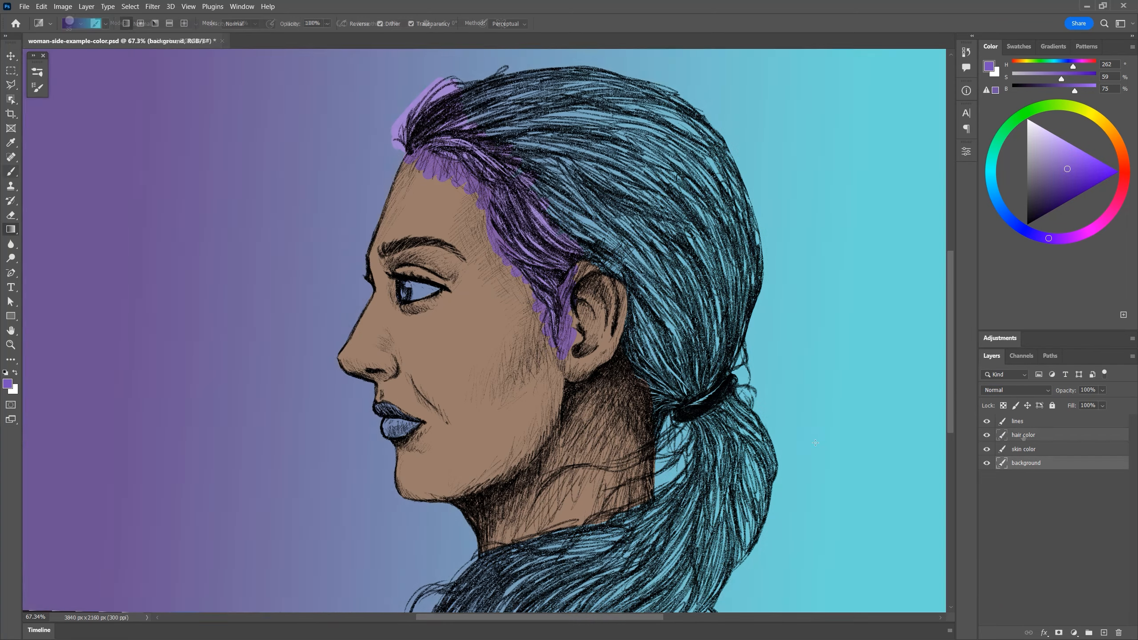
- Outline the upper hair in purple on the hair color layer and fill the transparency-locked lines layer with dark purple at 100% opacity
mouse_move(409, 148)
left_mouse_down()
mouse_move(475, 94)
mouse_move(620, 76)
mouse_move(646, 90)
left_mouse_up()
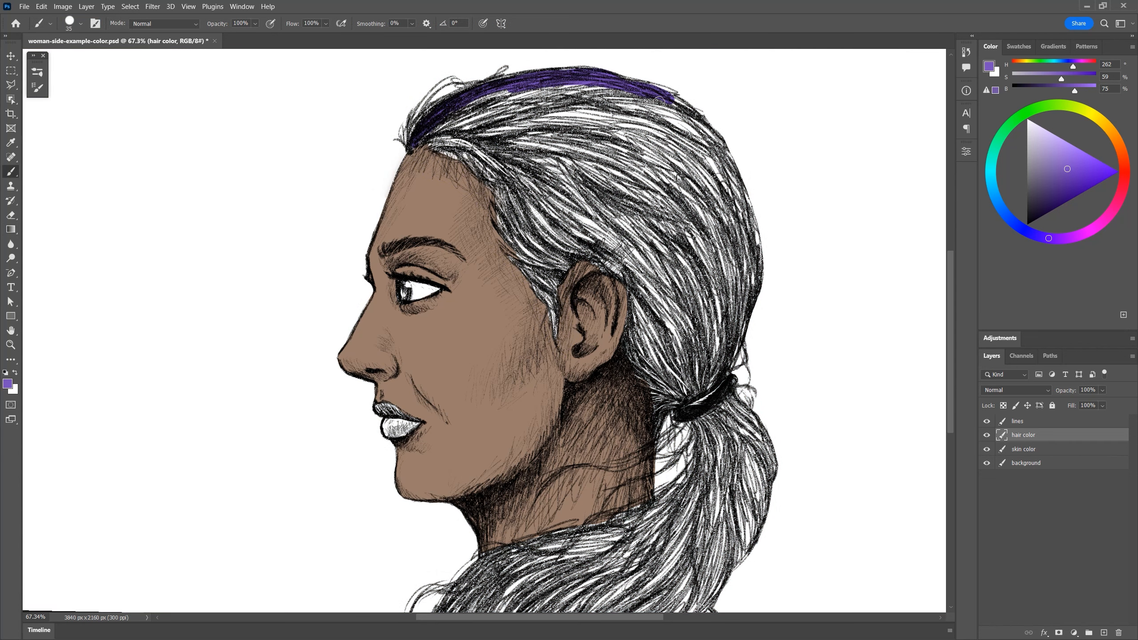
mouse_move(658, 101)
left_mouse_down()
mouse_move(694, 121)
mouse_move(732, 179)
mouse_move(755, 251)
mouse_move(724, 364)
mouse_move(649, 383)
mouse_move(627, 286)
mouse_move(586, 253)
mouse_move(555, 336)
mouse_move(495, 202)
mouse_move(442, 130)
mouse_move(520, 249)
left_mouse_up()
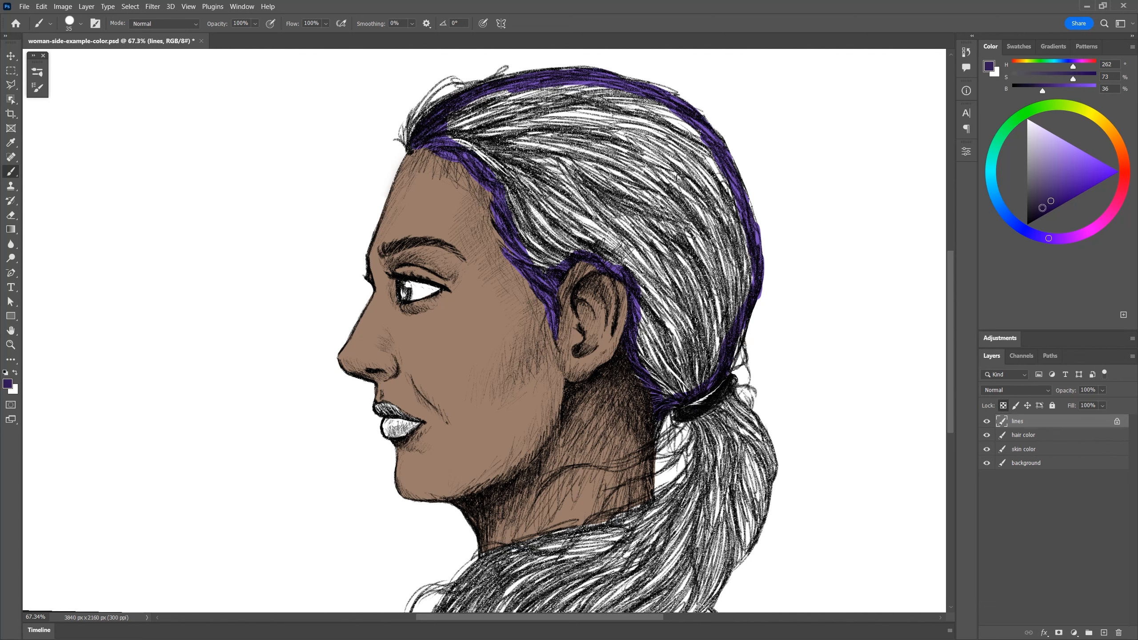
key("shift+F5")
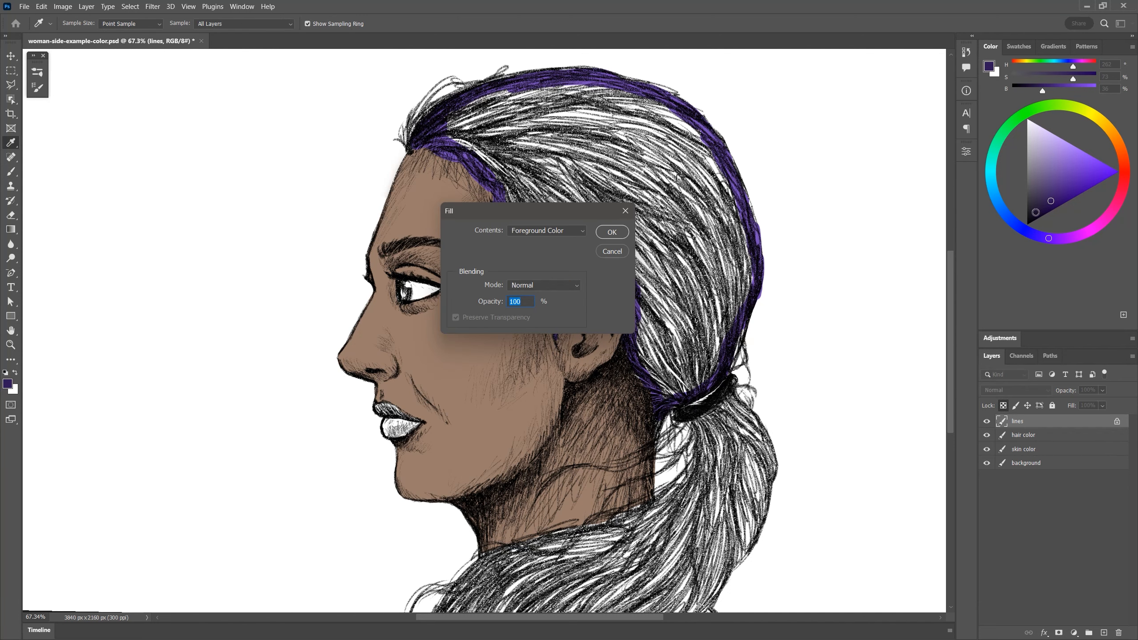
key("Return")
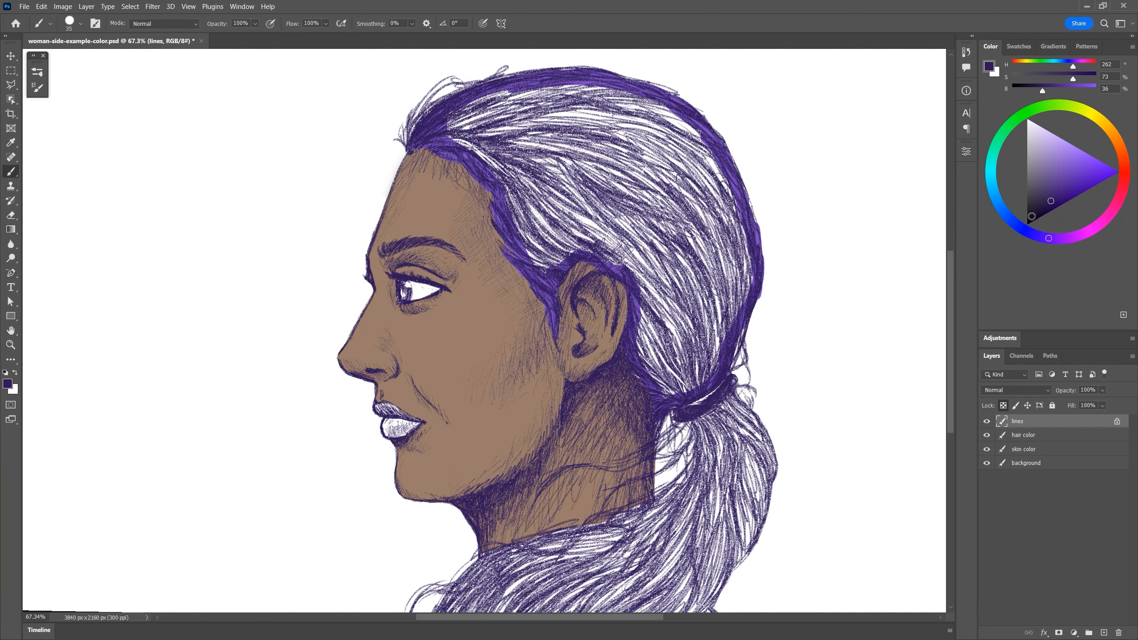
- Color the hair between the hairline and the hair tie purple on the hair color layer, filling the outlined area with the Paint Bucket
left_click(1023, 435)
left_click(441, 130, "alt")
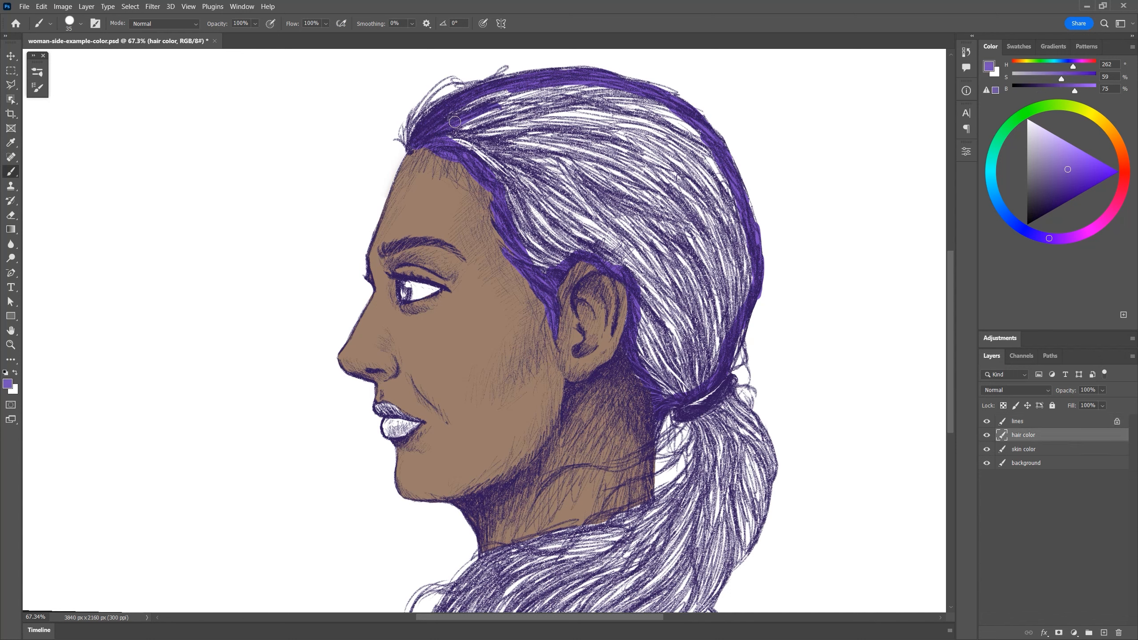
mouse_move(450, 130)
left_mouse_down()
mouse_move(504, 132)
mouse_move(514, 218)
mouse_move(617, 261)
mouse_move(645, 340)
mouse_move(633, 320)
mouse_move(641, 371)
mouse_move(663, 400)
mouse_move(717, 344)
mouse_move(684, 354)
mouse_move(710, 346)
left_mouse_up()
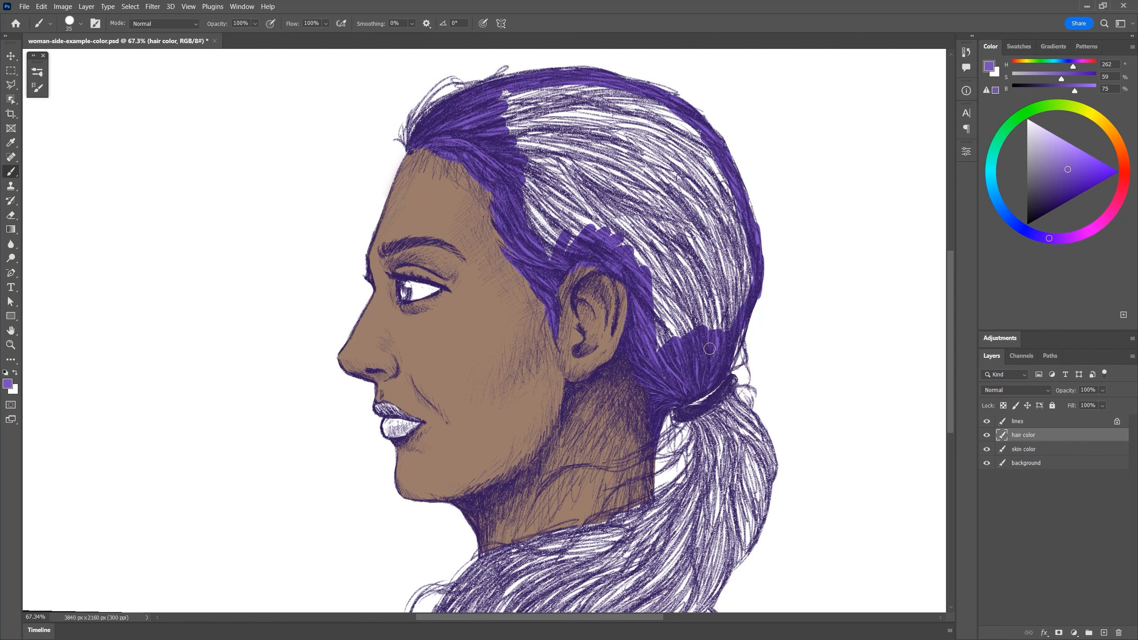
key("shift+g")
left_click(619, 178)
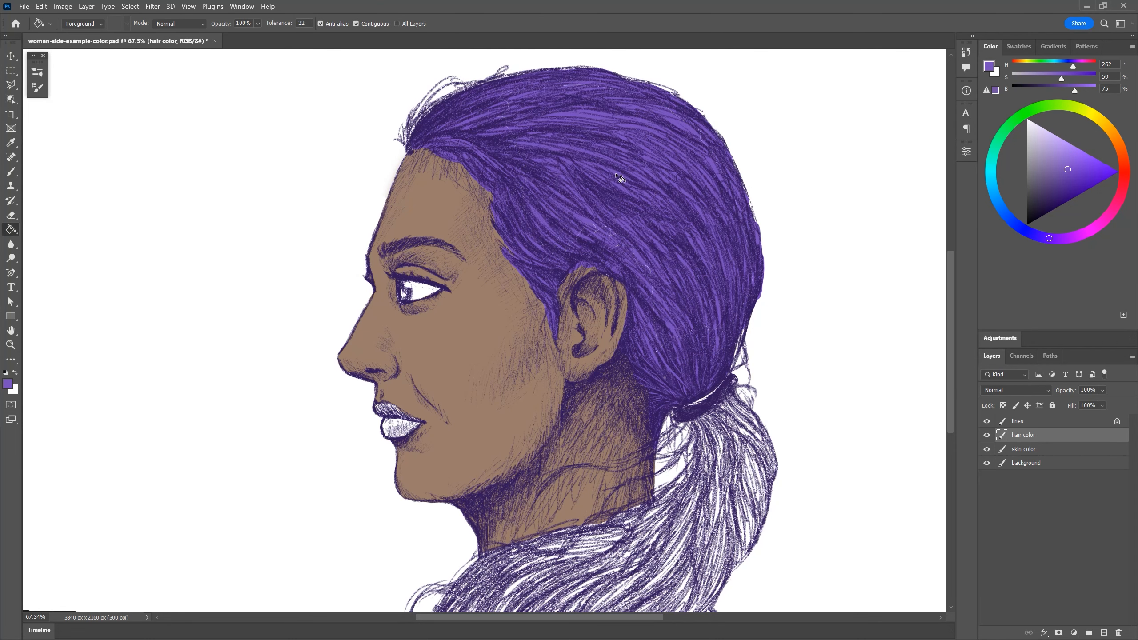
- Outline the ponytail and the hair over the shoulder in purple, and fill the enclosed area with the same color
key("b")
mouse_move(735, 392)
left_mouse_down()
mouse_move(477, 559)
mouse_move(436, 611)
left_mouse_up()
left_click_drag(660, 497, 632, 515)
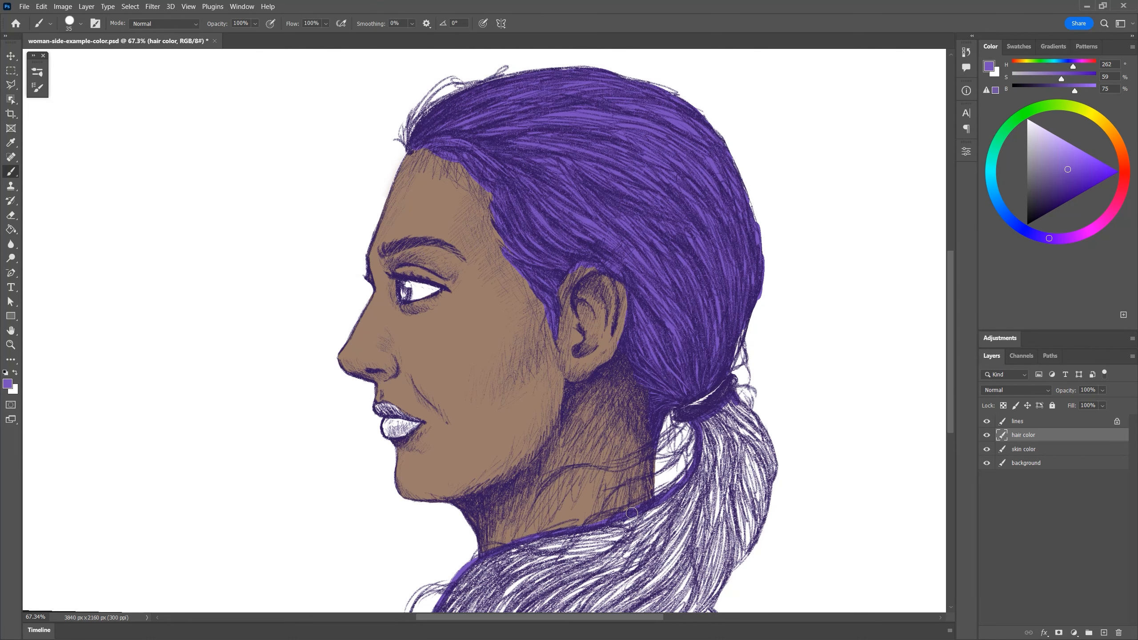
mouse_move(740, 401)
left_mouse_down()
mouse_move(767, 498)
mouse_move(504, 610)
mouse_move(443, 610)
left_mouse_up()
left_click_drag(448, 607, 465, 532)
left_click_drag(457, 537, 739, 548)
key("ctrl+0")
key("g")
left_click(630, 568)
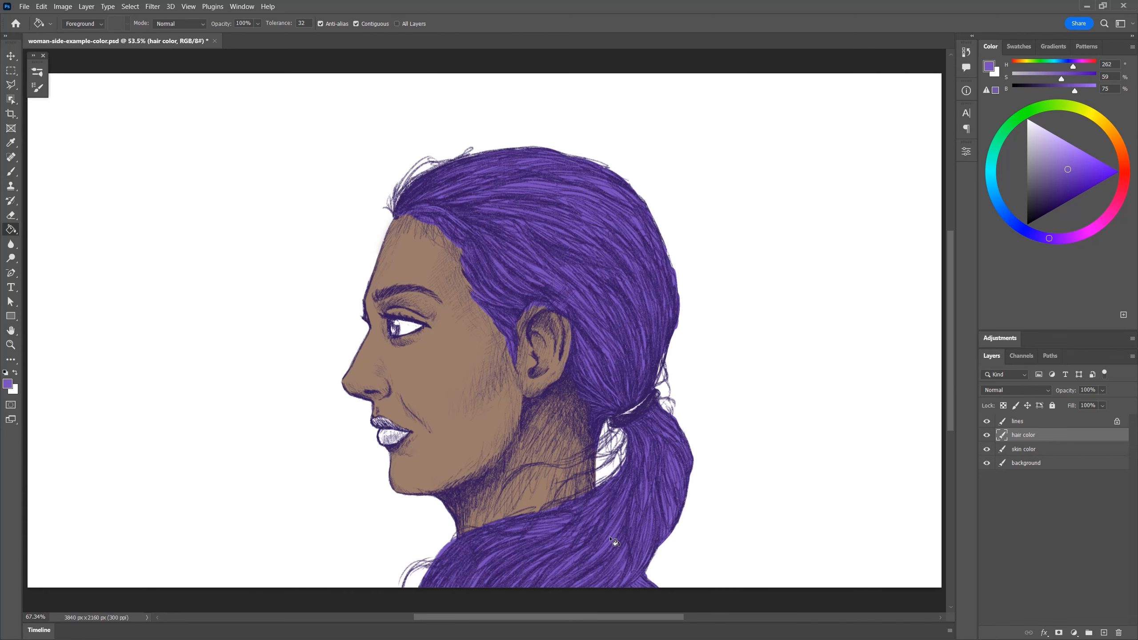
- Paint the loose hair strands across the neck, around the hair tie and beside the shoulder purple
key("b")
left_click_drag(603, 450, 499, 488)
mouse_move(623, 431)
left_mouse_down()
mouse_move(602, 480)
mouse_move(453, 538)
mouse_move(403, 583)
left_mouse_up()
mouse_move(665, 358)
left_mouse_down()
mouse_move(668, 415)
mouse_move(618, 452)
left_mouse_up()
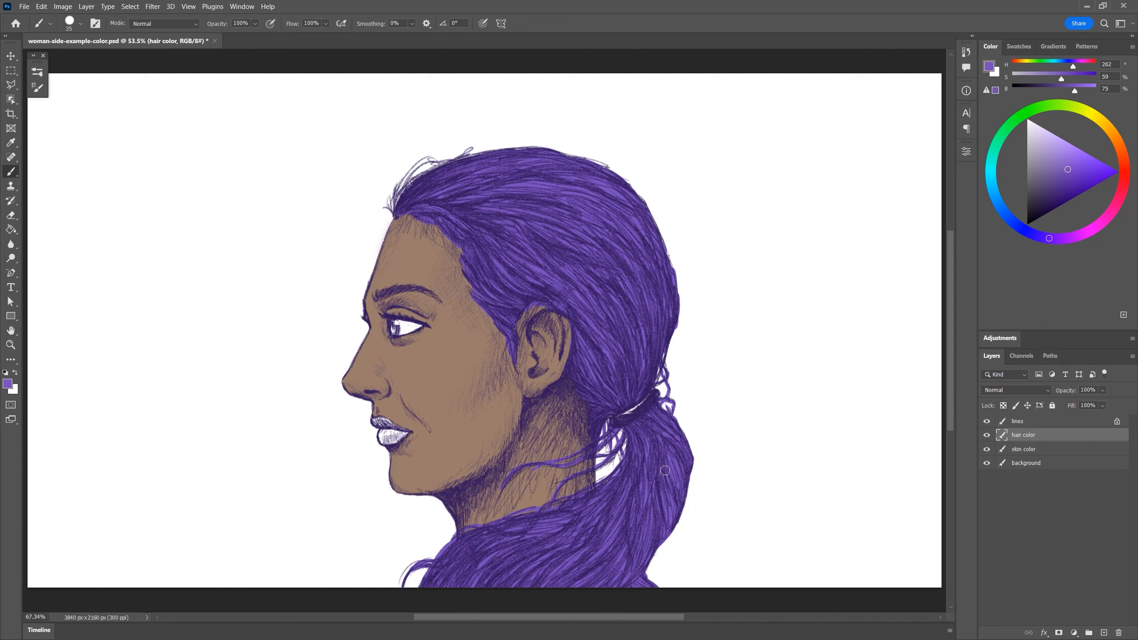
left_click(63, 7)
mouse_move(107, 34)
left_click(222, 93)
mouse_move(188, 197)
left_mouse_down()
mouse_move(147, 197)
mouse_move(205, 197)
mouse_move(186, 197)
left_mouse_up()
left_click_drag(187, 254, 165, 253)
key("Escape")
- Select the skin color layer for editing
left_click(1044, 438)
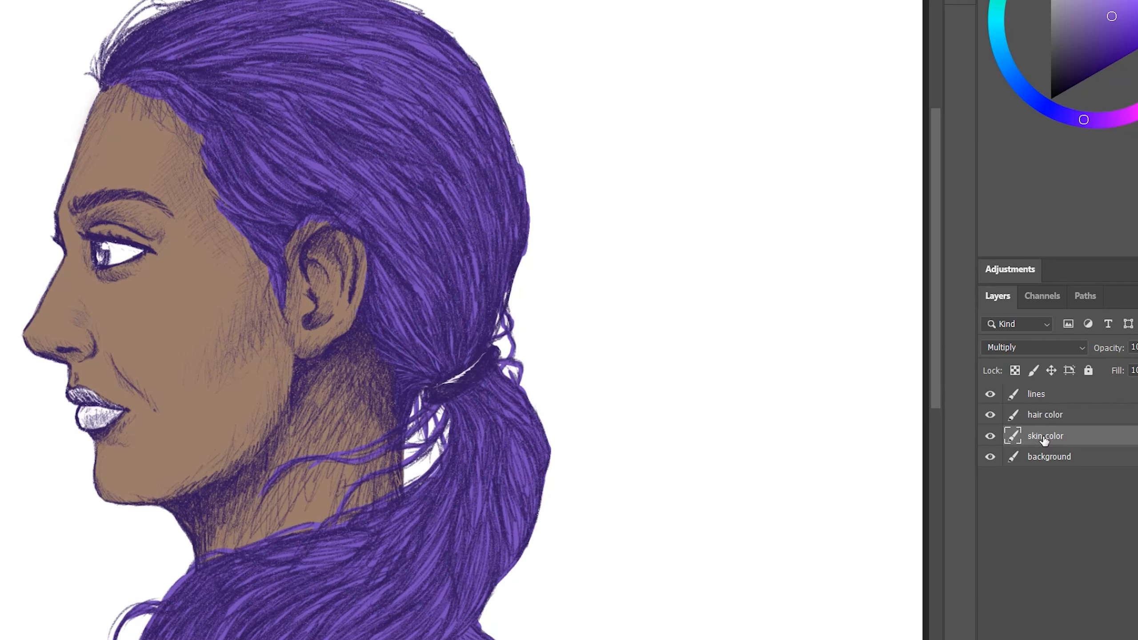